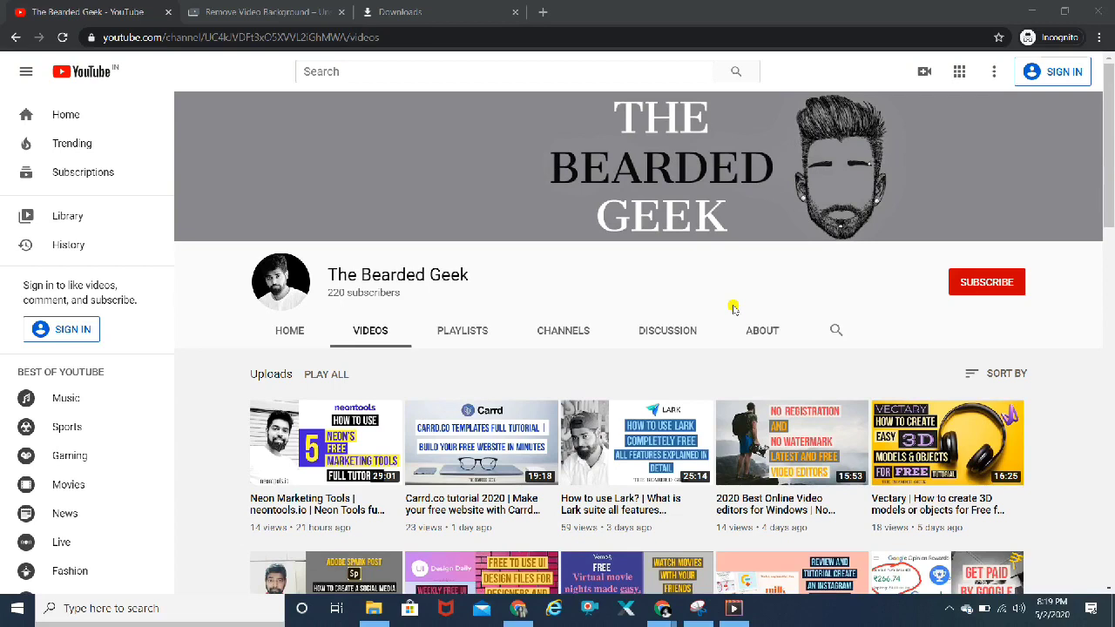
{"action": "scroll", "coordinate": [734, 307], "scroll_direction": "down", "scroll_amount": 2}
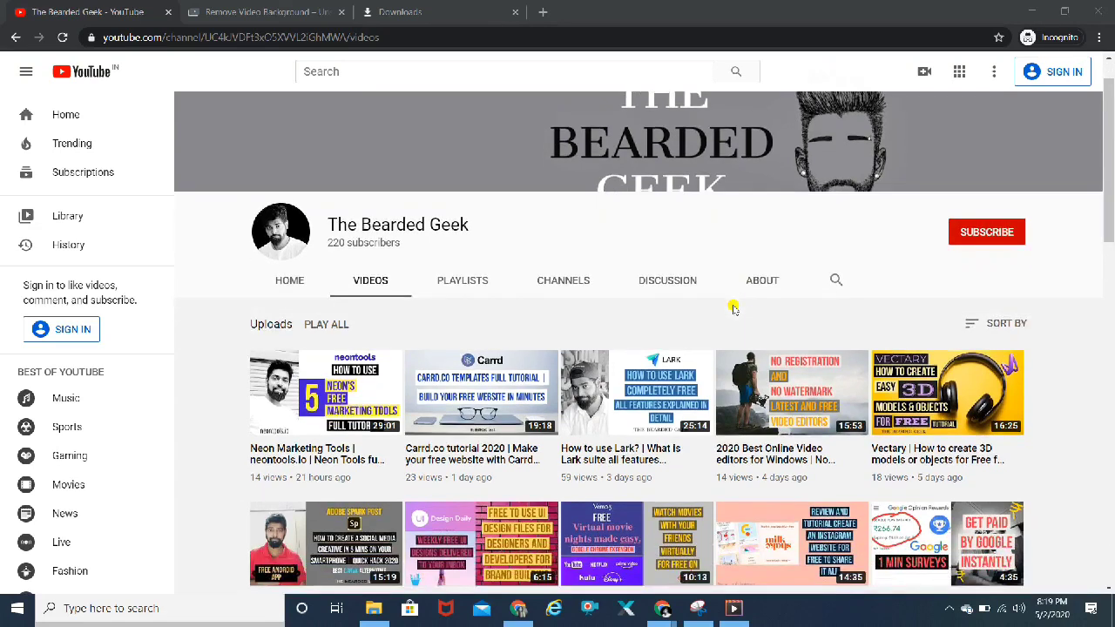
{"action": "scroll", "coordinate": [734, 307], "scroll_direction": "down", "scroll_amount": 2}
{"action": "scroll", "coordinate": [733, 308], "scroll_direction": "down", "scroll_amount": 2}
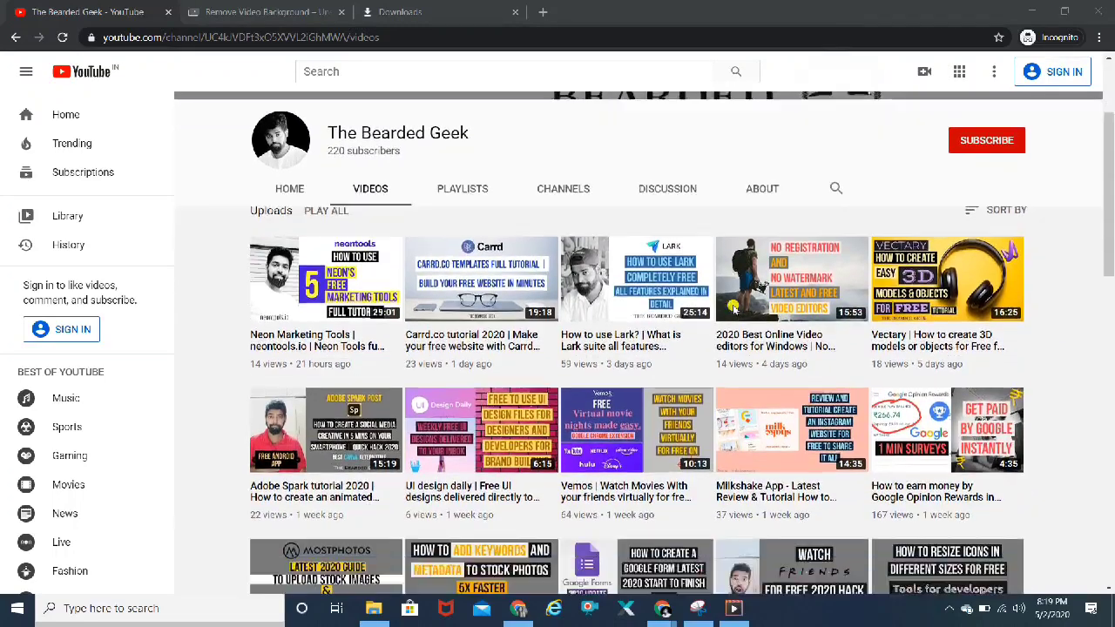
{"action": "scroll", "coordinate": [734, 308], "scroll_direction": "down", "scroll_amount": 1}
{"action": "scroll", "coordinate": [734, 307], "scroll_direction": "down", "scroll_amount": 2}
{"action": "scroll", "coordinate": [734, 308], "scroll_direction": "down", "scroll_amount": 2}
{"action": "scroll", "coordinate": [734, 308], "scroll_direction": "down", "scroll_amount": 1}
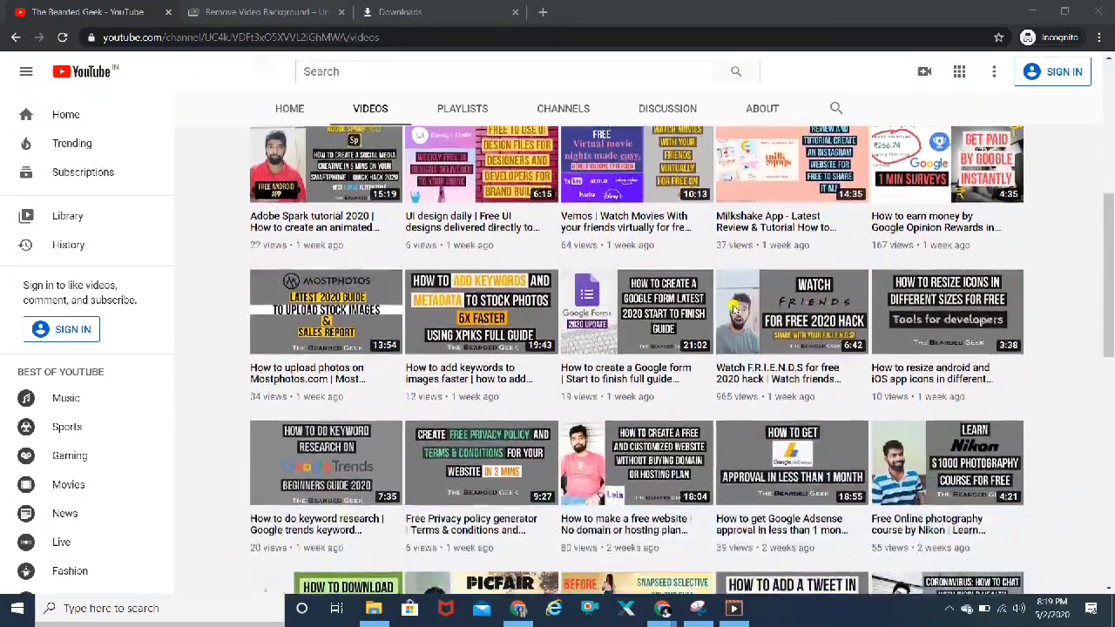
{"action": "scroll", "coordinate": [733, 308], "scroll_direction": "down", "scroll_amount": 1}
{"action": "scroll", "coordinate": [733, 308], "scroll_direction": "down", "scroll_amount": 1}
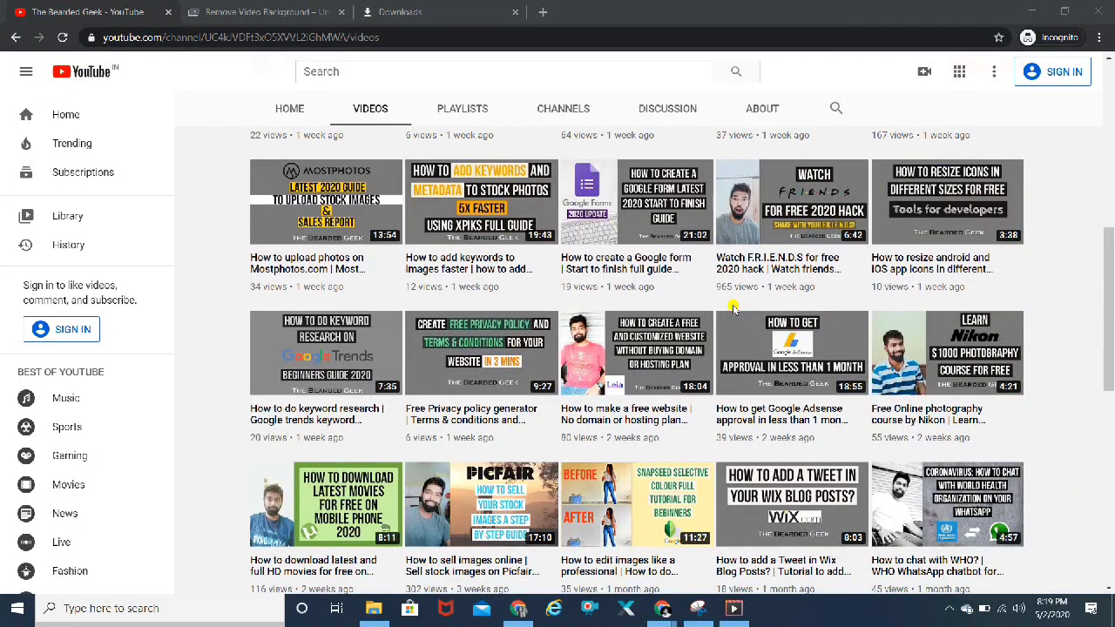
{"action": "scroll", "coordinate": [734, 308], "scroll_direction": "down", "scroll_amount": 2}
{"action": "scroll", "coordinate": [734, 307], "scroll_direction": "down", "scroll_amount": 2}
{"action": "scroll", "coordinate": [733, 307], "scroll_direction": "down", "scroll_amount": 1}
{"action": "scroll", "coordinate": [734, 308], "scroll_direction": "down", "scroll_amount": 1}
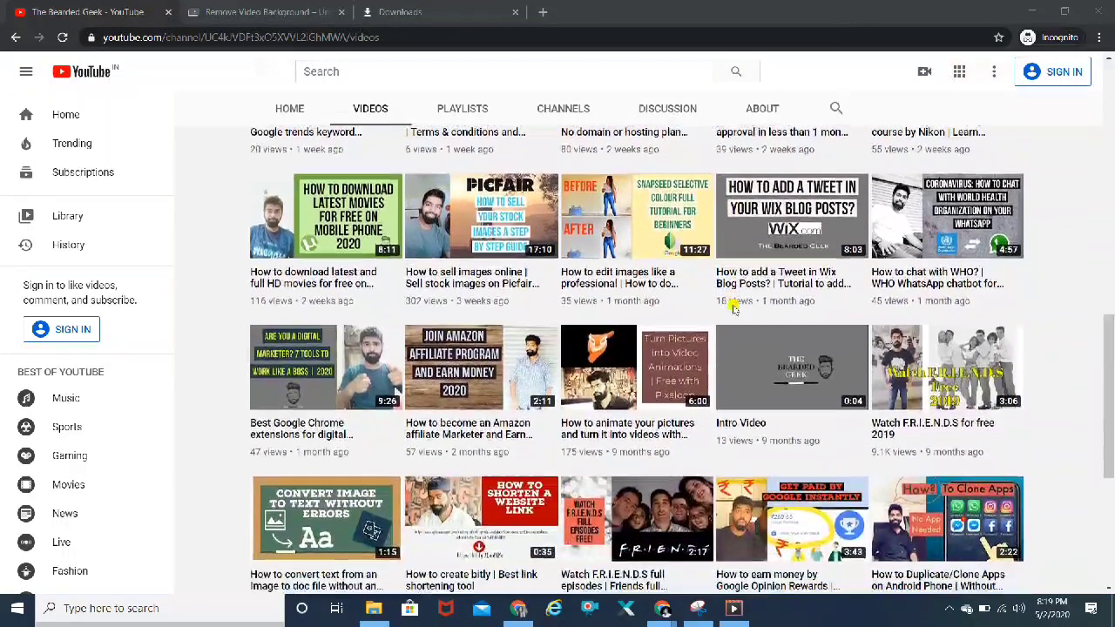
{"action": "scroll", "coordinate": [734, 308], "scroll_direction": "down", "scroll_amount": 2}
{"action": "scroll", "coordinate": [734, 307], "scroll_direction": "down", "scroll_amount": 2}
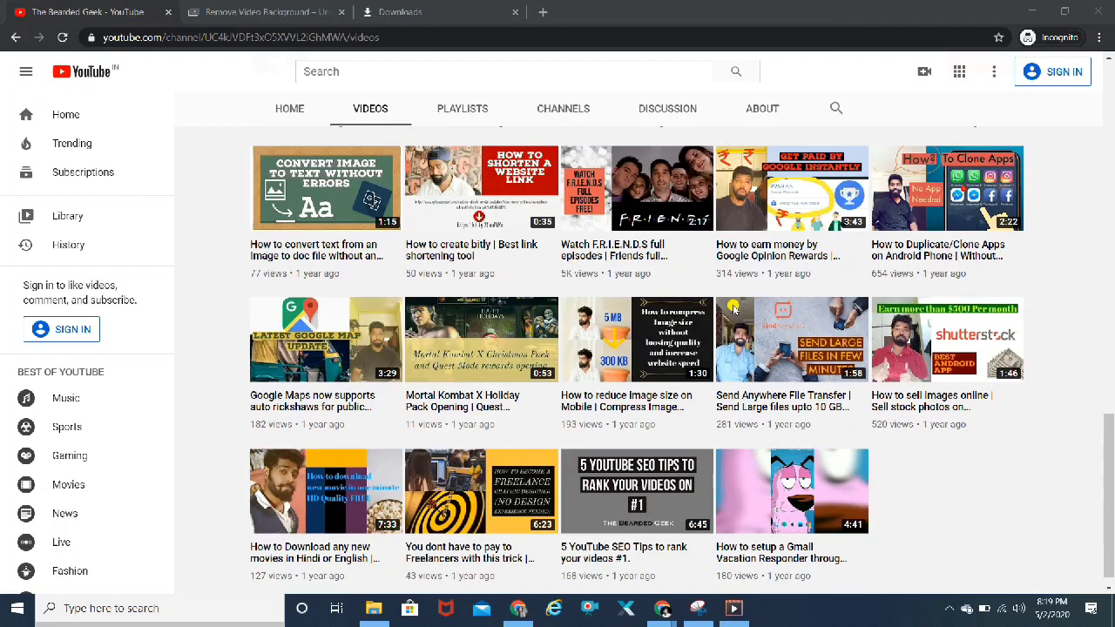
{"action": "scroll", "coordinate": [734, 307], "scroll_direction": "up", "scroll_amount": 2}
{"action": "scroll", "coordinate": [734, 307], "scroll_direction": "up", "scroll_amount": 3}
{"action": "scroll", "coordinate": [733, 307], "scroll_direction": "up", "scroll_amount": 2}
{"action": "scroll", "coordinate": [734, 307], "scroll_direction": "up", "scroll_amount": 1}
{"action": "scroll", "coordinate": [734, 307], "scroll_direction": "up", "scroll_amount": 1}
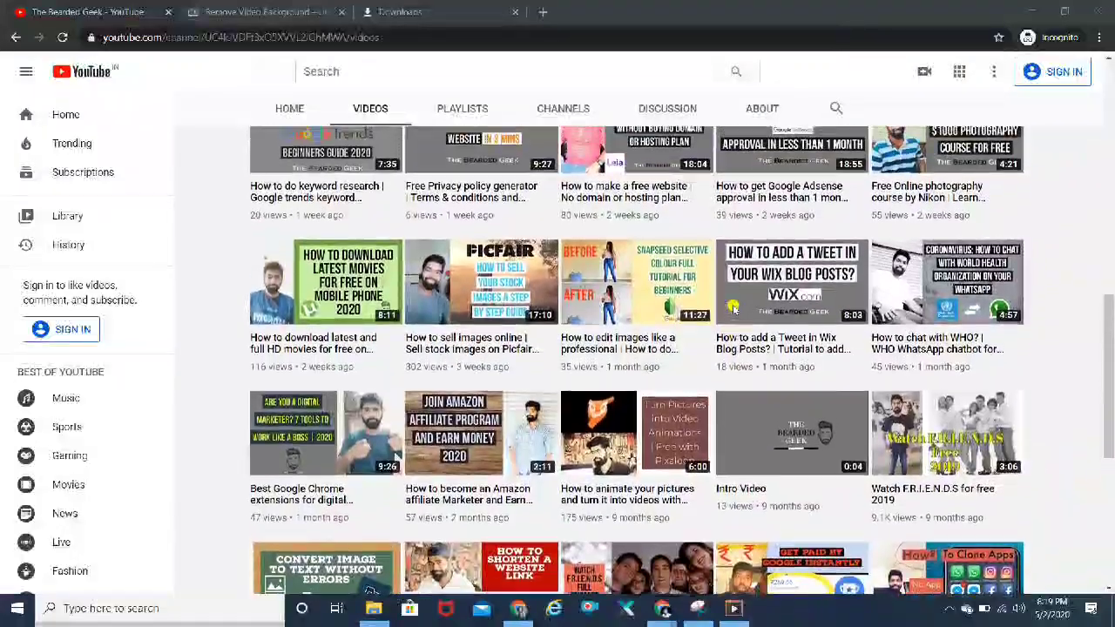
{"action": "scroll", "coordinate": [734, 308], "scroll_direction": "up", "scroll_amount": 3}
{"action": "scroll", "coordinate": [734, 308], "scroll_direction": "up", "scroll_amount": 2}
{"action": "scroll", "coordinate": [734, 308], "scroll_direction": "up", "scroll_amount": 1}
{"action": "scroll", "coordinate": [734, 307], "scroll_direction": "up", "scroll_amount": 2}
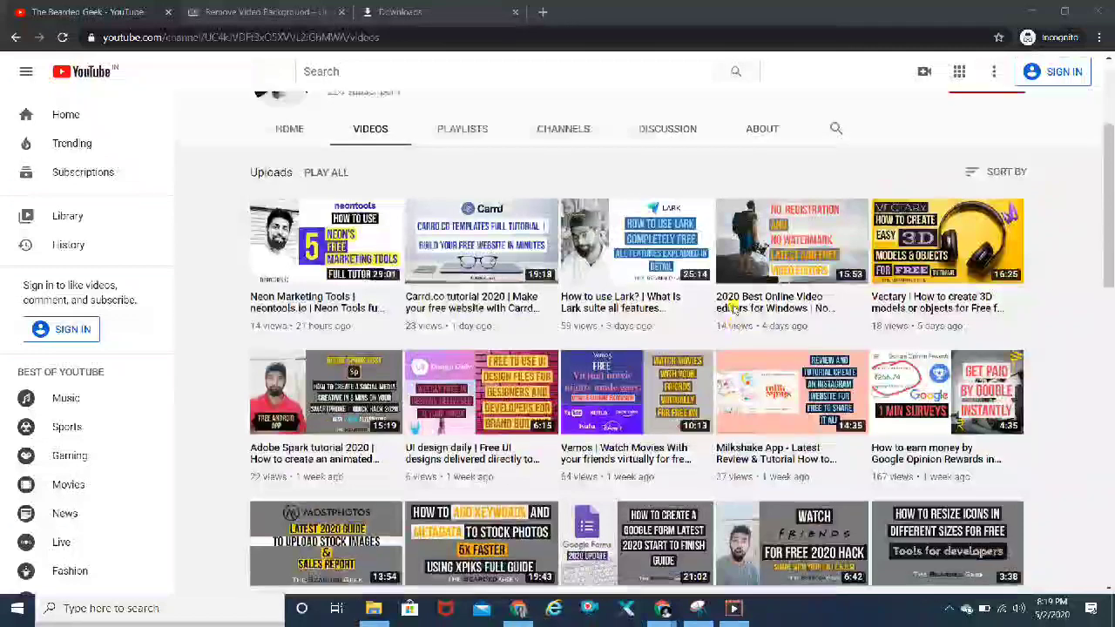
{"action": "scroll", "coordinate": [734, 307], "scroll_direction": "up", "scroll_amount": 3}
{"action": "scroll", "coordinate": [734, 307], "scroll_direction": "up", "scroll_amount": 2}
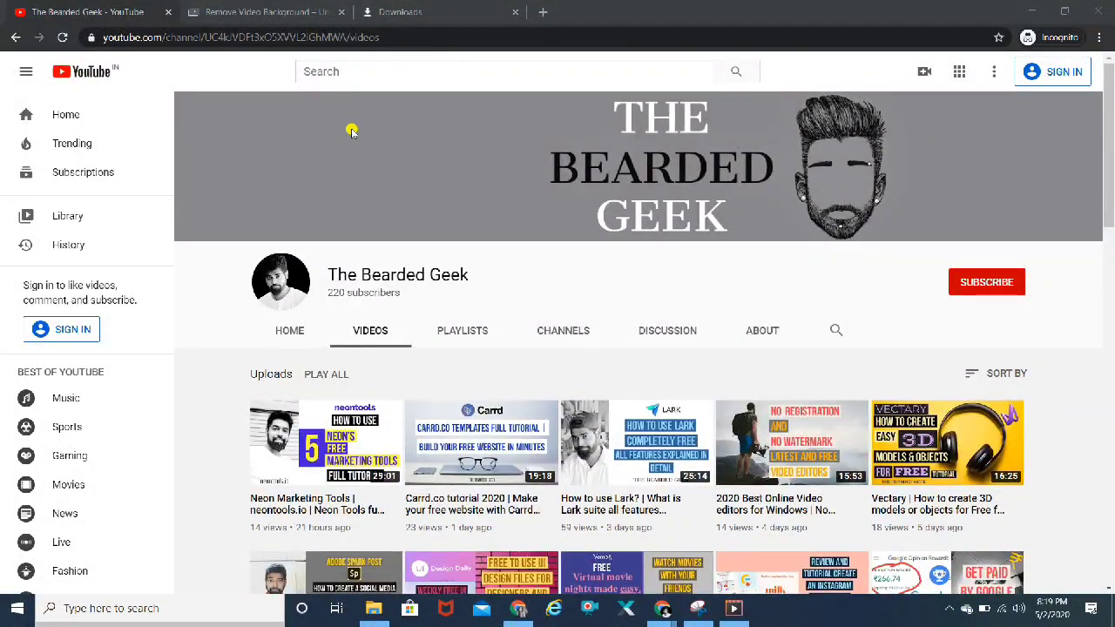
Step: Compare original and cut-out footage in the woman and books demo sliders on unscreen's home page
{"action": "left_click", "coordinate": [250, 11]}
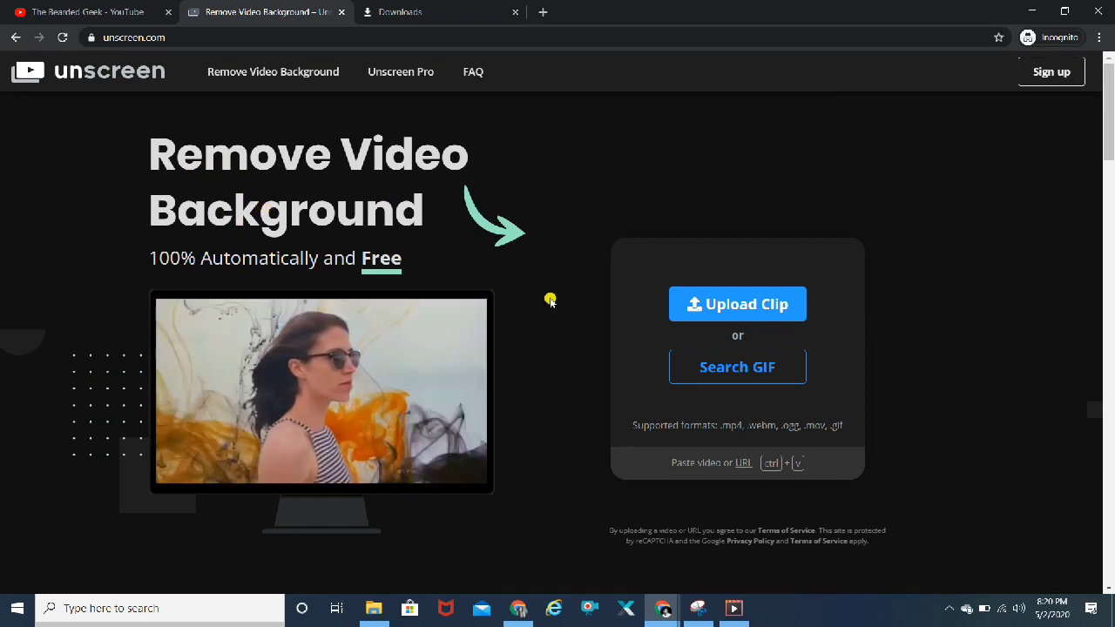
{"action": "scroll", "coordinate": [550, 300], "scroll_direction": "down", "scroll_amount": 1}
{"action": "scroll", "coordinate": [550, 299], "scroll_direction": "down", "scroll_amount": 4}
{"action": "scroll", "coordinate": [550, 300], "scroll_direction": "down", "scroll_amount": 1}
{"action": "scroll", "coordinate": [550, 300], "scroll_direction": "down", "scroll_amount": 3}
{"action": "scroll", "coordinate": [550, 300], "scroll_direction": "down", "scroll_amount": 3}
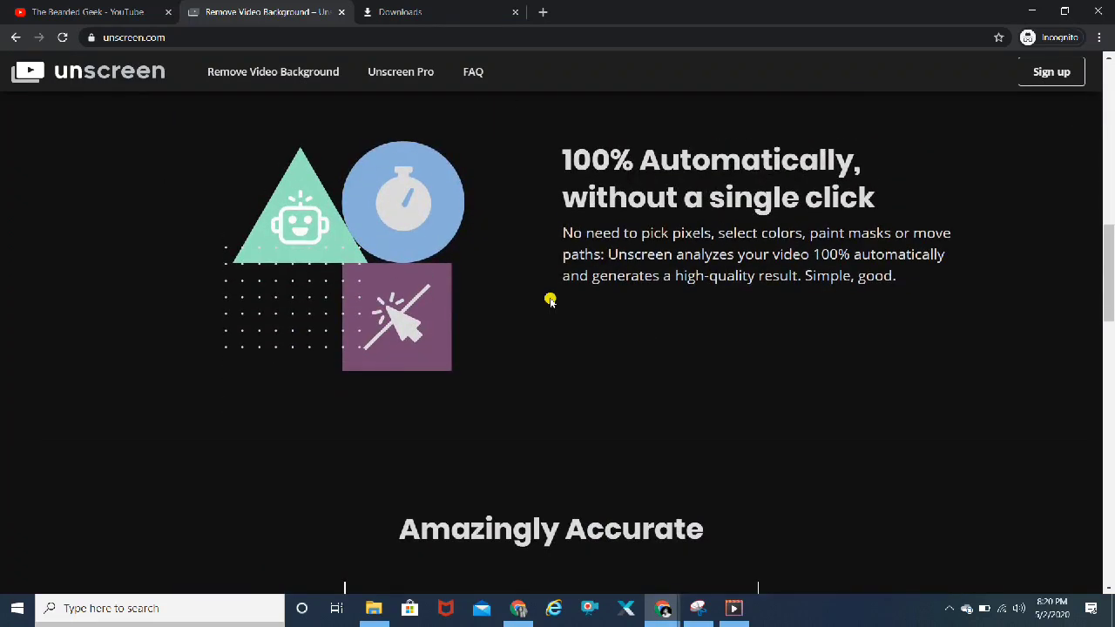
{"action": "scroll", "coordinate": [550, 300], "scroll_direction": "down", "scroll_amount": 4}
{"action": "scroll", "coordinate": [550, 300], "scroll_direction": "down", "scroll_amount": 2}
{"action": "left_click_drag", "start_coordinate": [344, 244], "coordinate": [409, 249]}
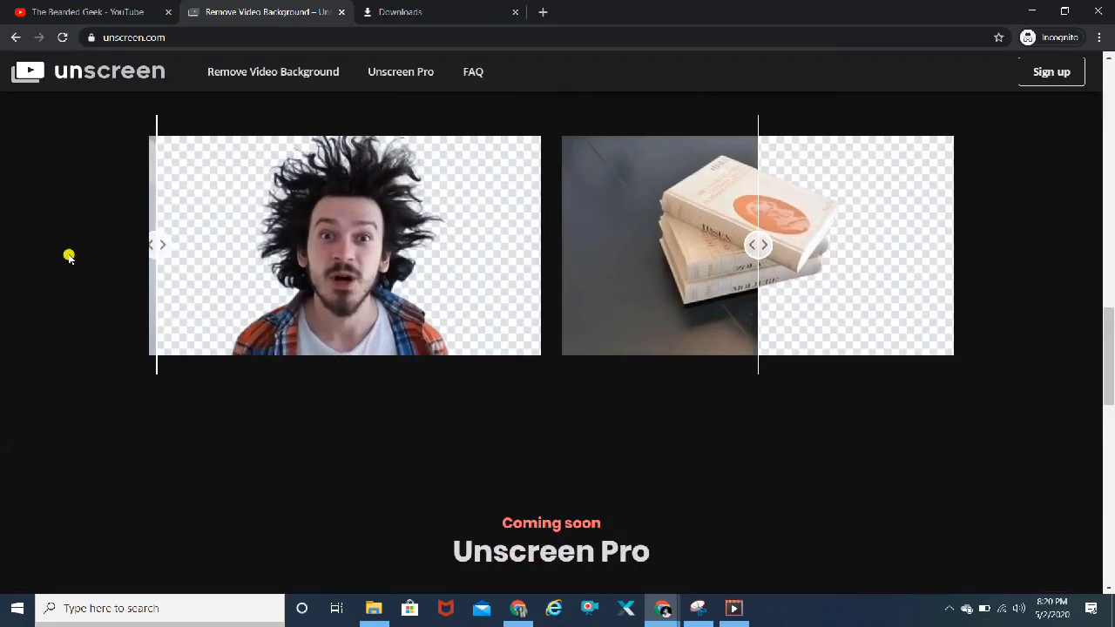
{"action": "left_click_drag", "start_coordinate": [409, 249], "coordinate": [540, 275]}
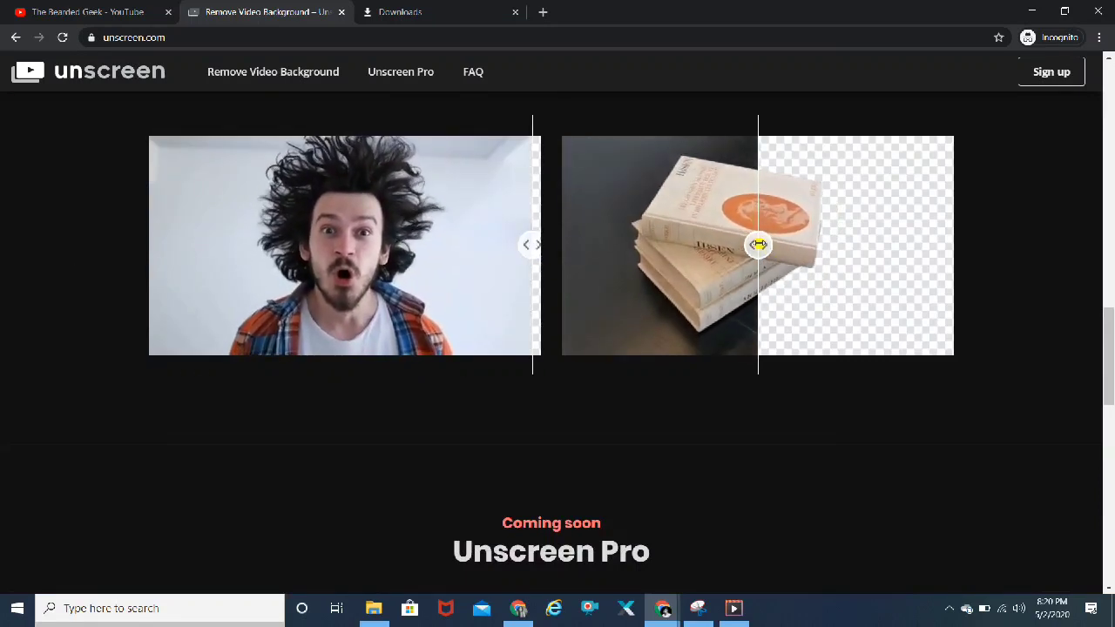
{"action": "mouse_move", "coordinate": [758, 246]}
{"action": "left_mouse_down"}
{"action": "mouse_move", "coordinate": [993, 240]}
{"action": "mouse_move", "coordinate": [599, 253]}
{"action": "mouse_move", "coordinate": [1019, 288]}
{"action": "left_mouse_up"}
{"action": "scroll", "coordinate": [1019, 287], "scroll_direction": "down", "scroll_amount": 5}
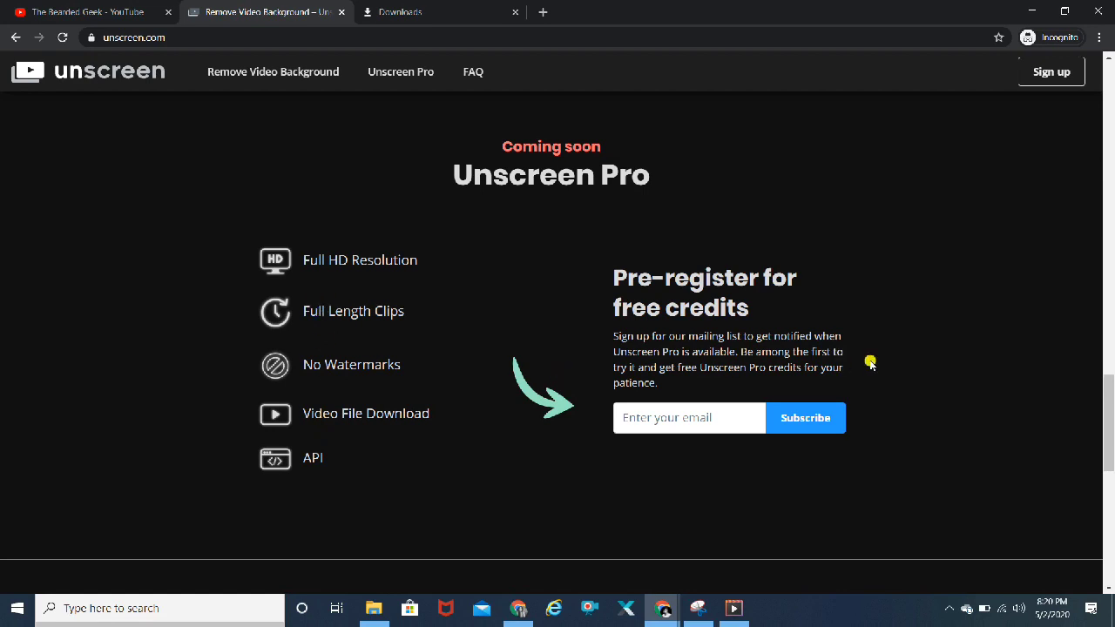
{"action": "scroll", "coordinate": [870, 361], "scroll_direction": "up", "scroll_amount": 2}
{"action": "scroll", "coordinate": [870, 361], "scroll_direction": "up", "scroll_amount": 5}
{"action": "scroll", "coordinate": [870, 362], "scroll_direction": "up", "scroll_amount": 3}
{"action": "scroll", "coordinate": [871, 362], "scroll_direction": "up", "scroll_amount": 2}
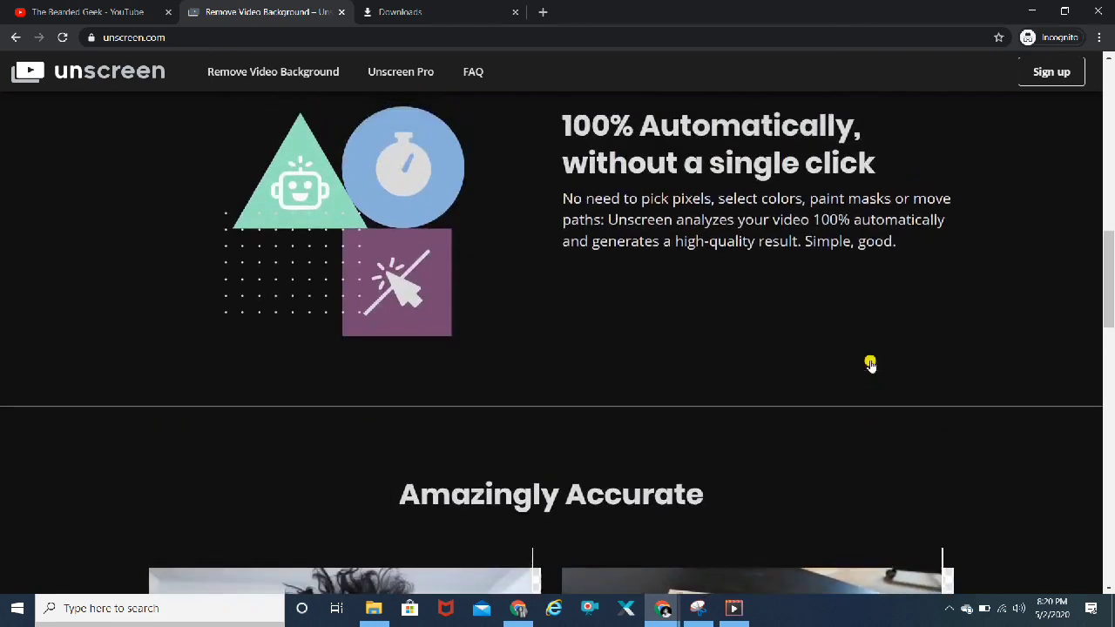
{"action": "scroll", "coordinate": [870, 362], "scroll_direction": "up", "scroll_amount": 3}
{"action": "scroll", "coordinate": [870, 361], "scroll_direction": "up", "scroll_amount": 2}
{"action": "scroll", "coordinate": [870, 361], "scroll_direction": "up", "scroll_amount": 1}
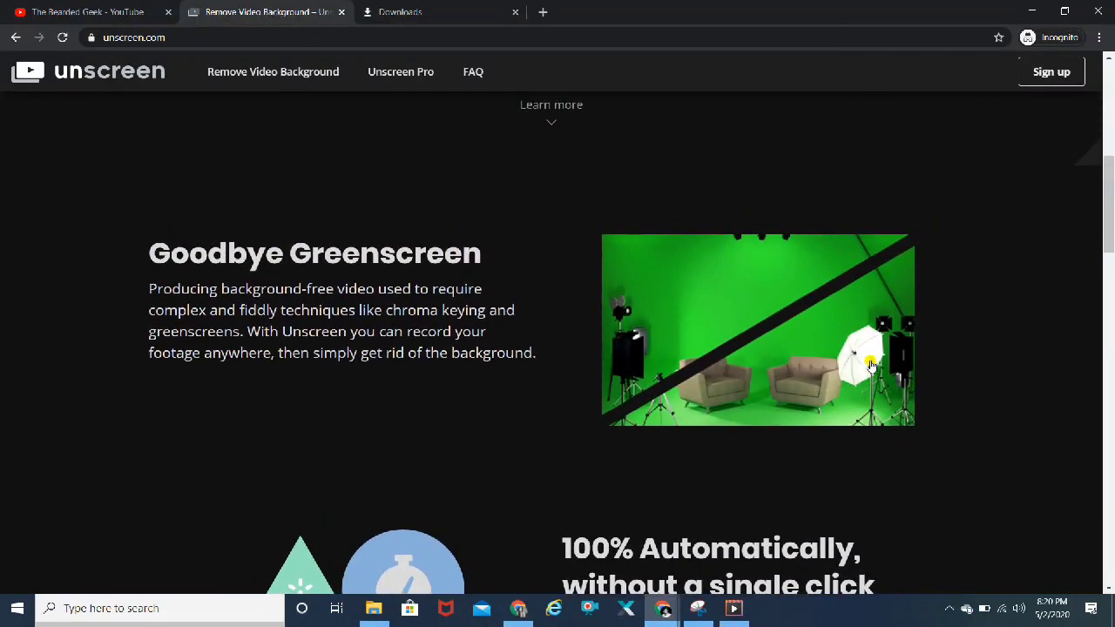
{"action": "scroll", "coordinate": [871, 362], "scroll_direction": "up", "scroll_amount": 2}
{"action": "scroll", "coordinate": [870, 361], "scroll_direction": "up", "scroll_amount": 5}
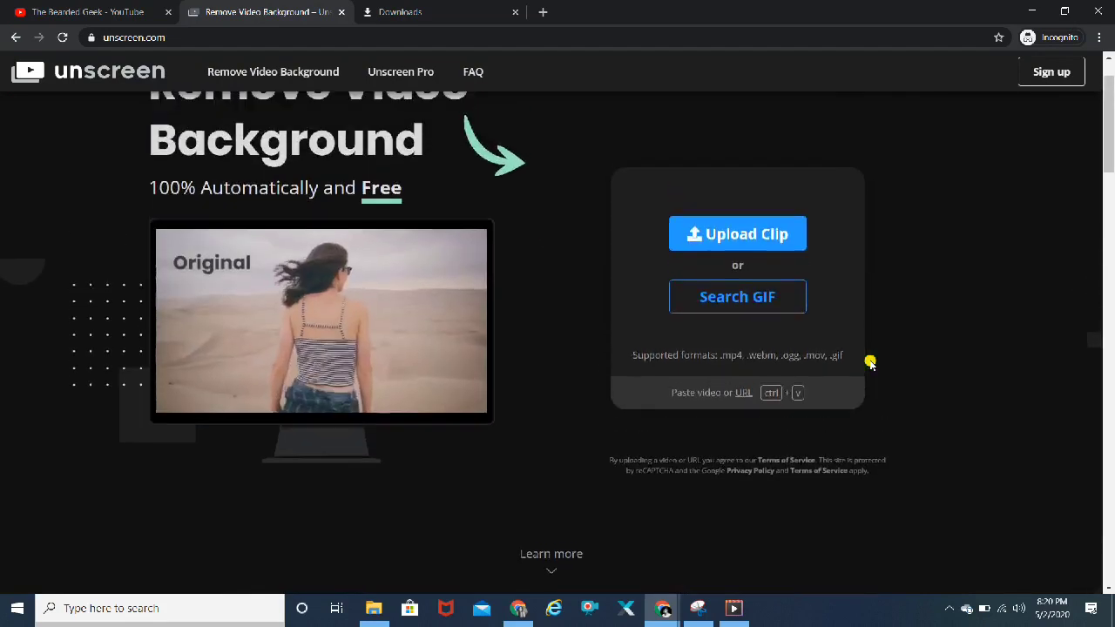
{"action": "scroll", "coordinate": [871, 361], "scroll_direction": "up", "scroll_amount": 1}
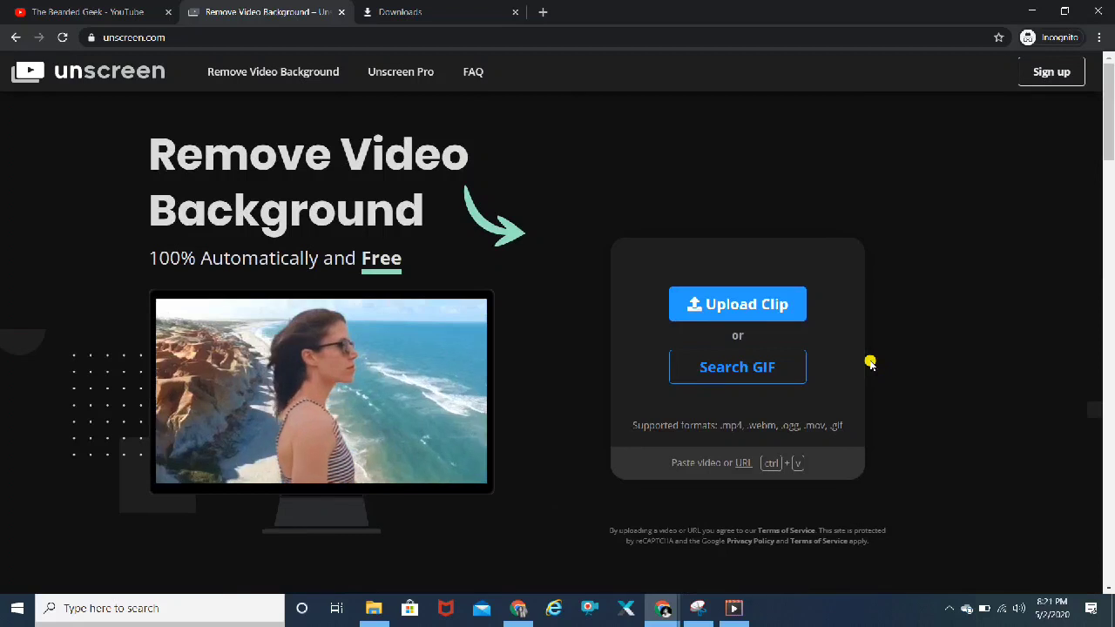
{"action": "left_click", "coordinate": [739, 609]}
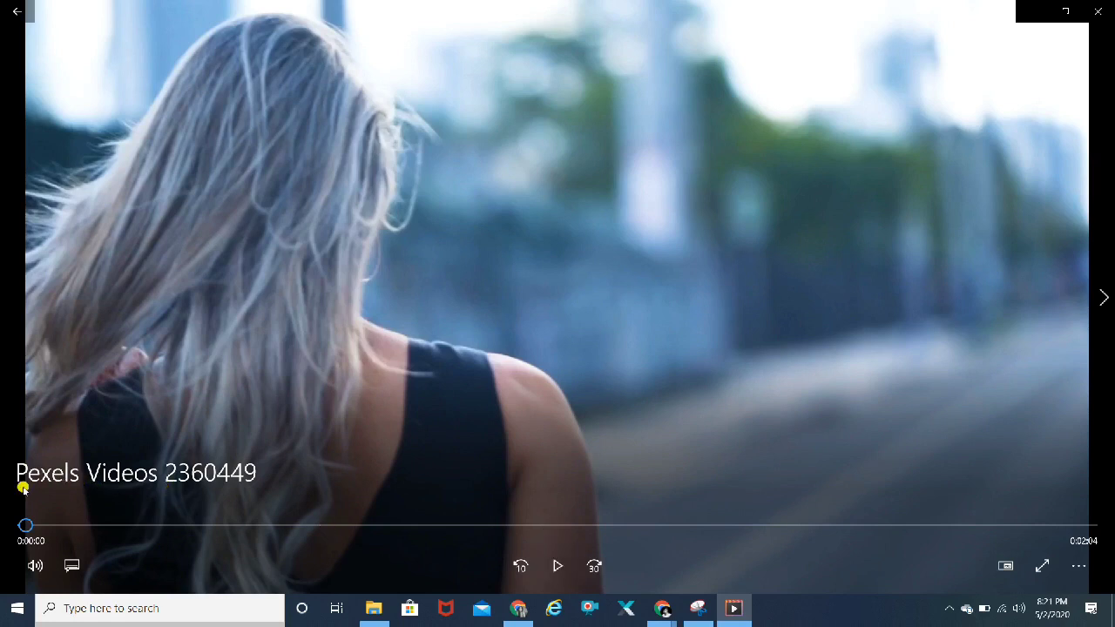
{"action": "left_click", "coordinate": [562, 568]}
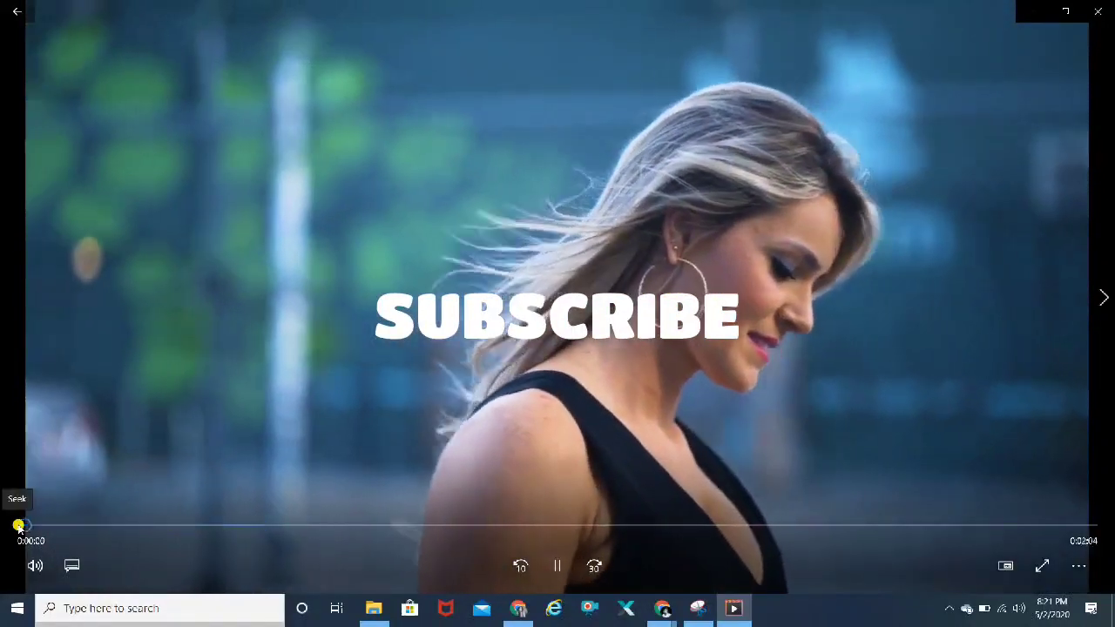
{"action": "left_click", "coordinate": [16, 523]}
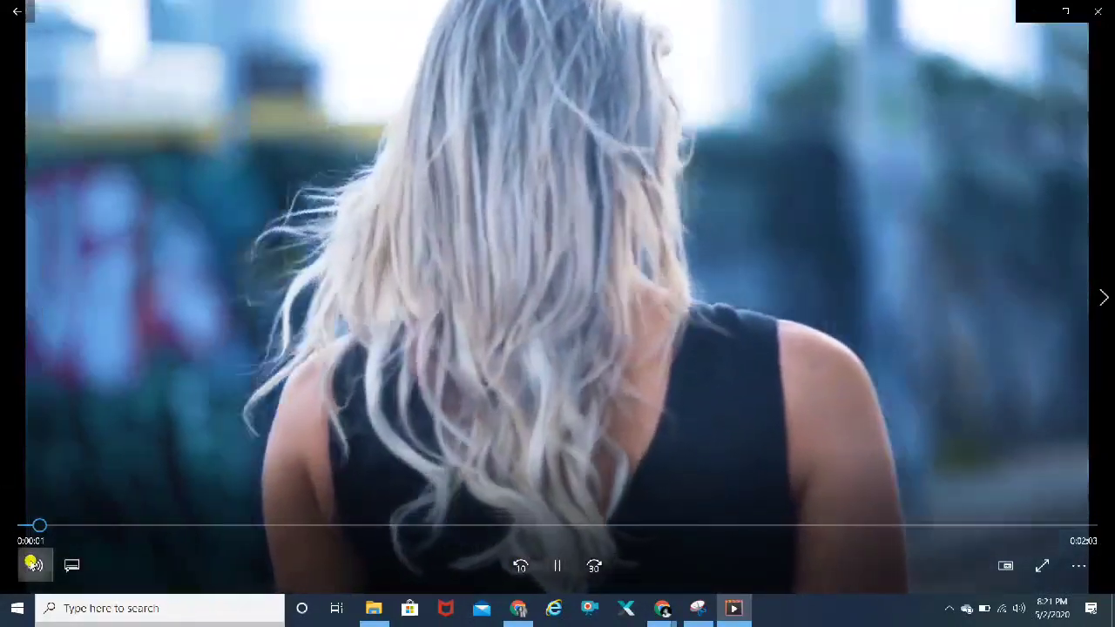
{"action": "left_click", "coordinate": [35, 565]}
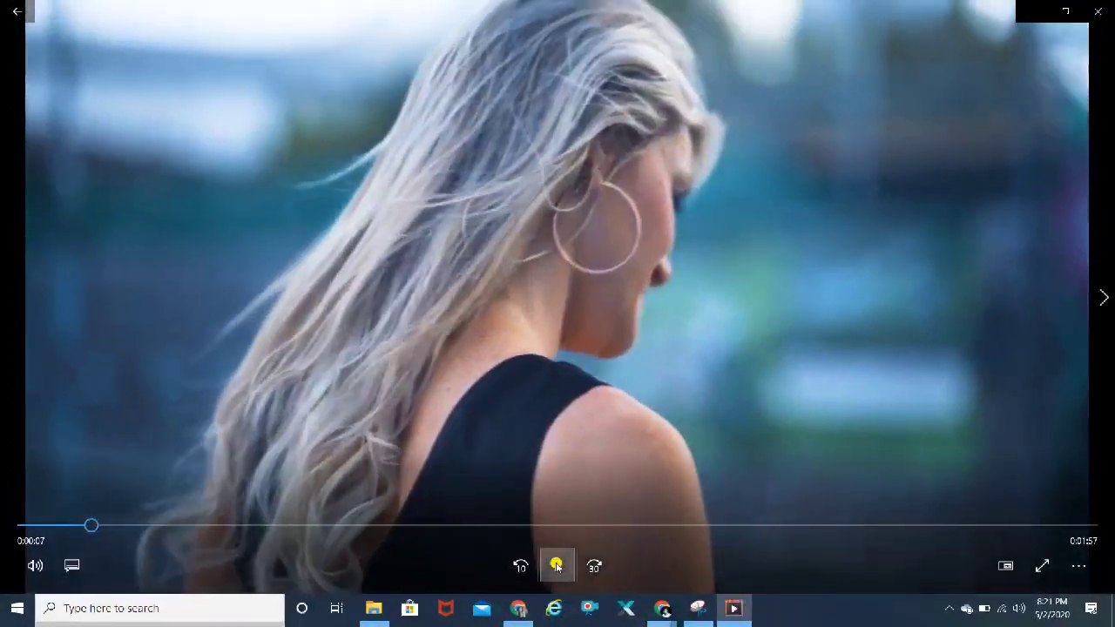
{"action": "left_click", "coordinate": [556, 566]}
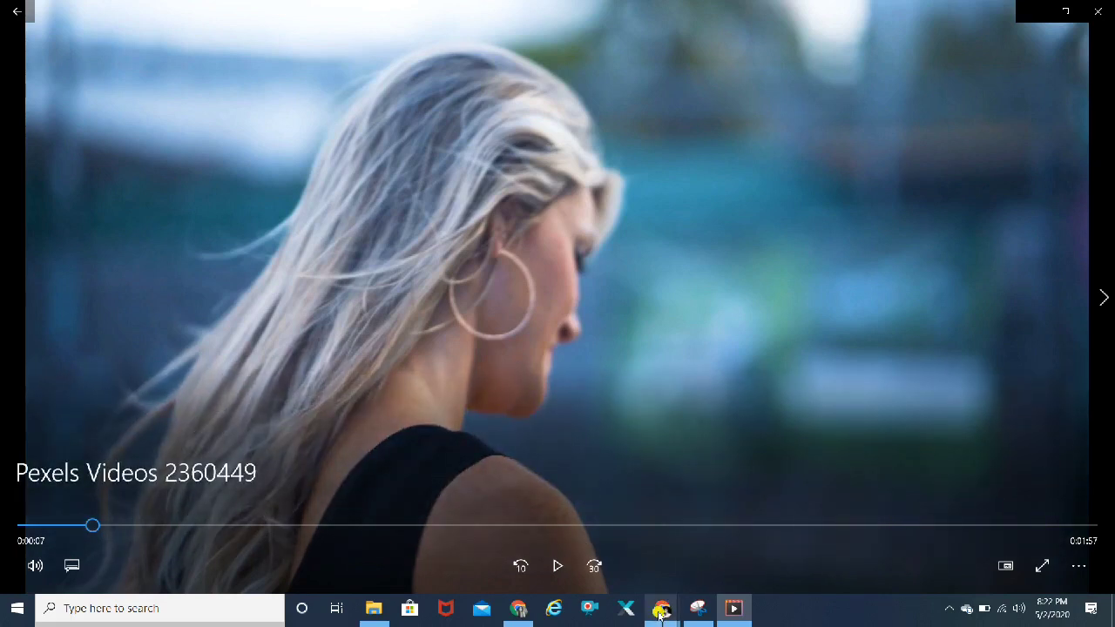
Step: Return from the YouTube channel page to unscreen's 'Upload a video or GIF' page in the browser
{"action": "mouse_move", "coordinate": [663, 608]}
{"action": "left_click", "coordinate": [715, 549]}
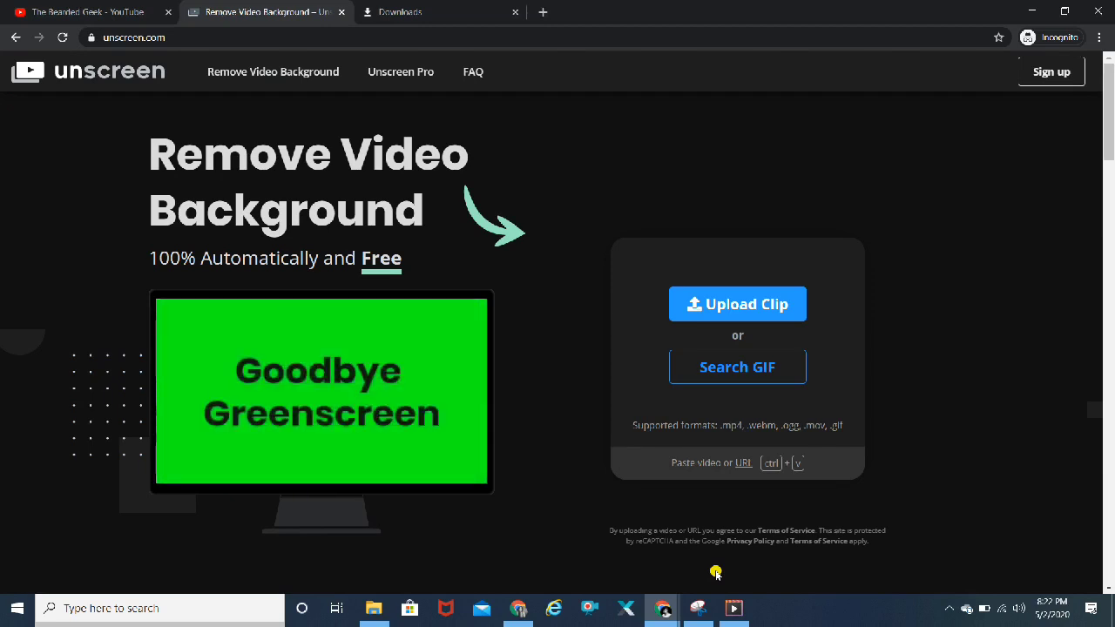
{"action": "left_click", "coordinate": [84, 14]}
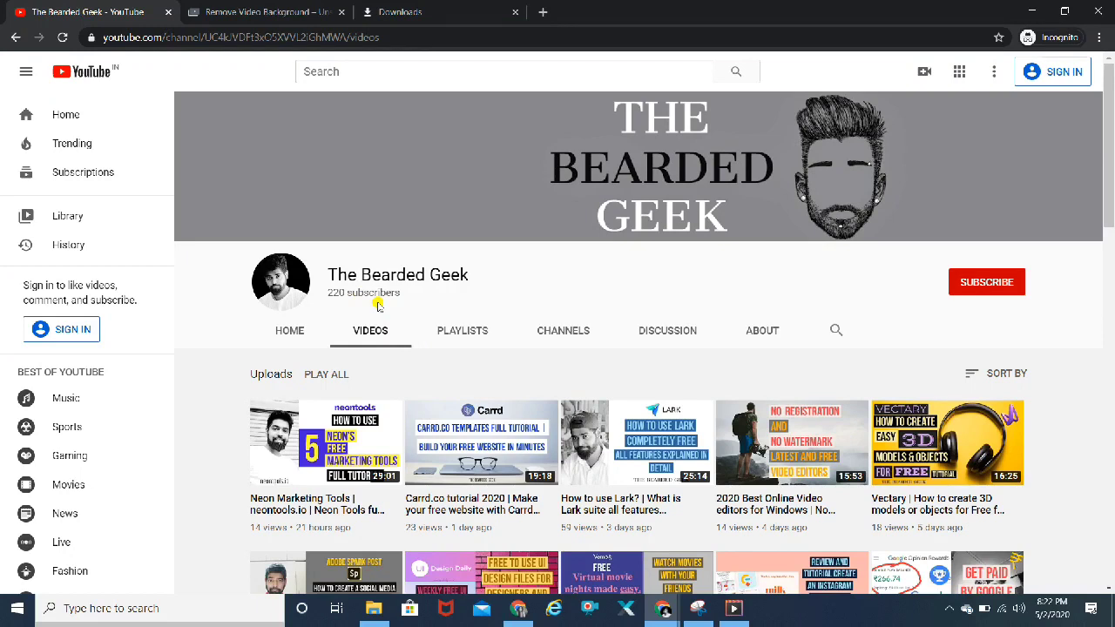
{"action": "left_click", "coordinate": [252, 7]}
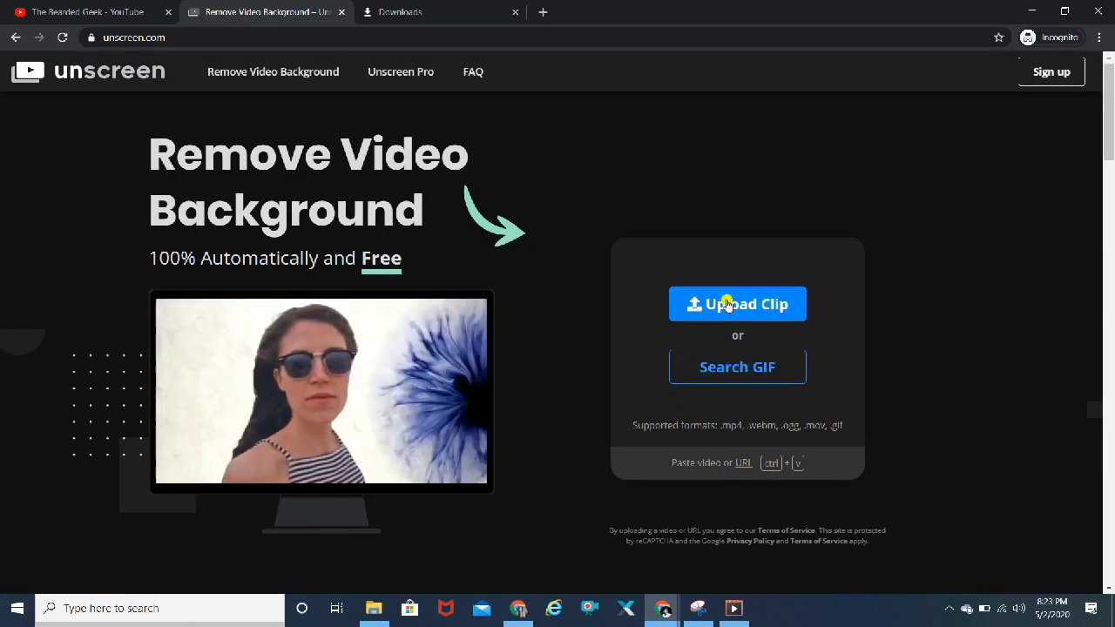
Step: Start a clip upload and select the Pexels Videos 2360449 file in the Open dialog
{"action": "left_click", "coordinate": [728, 304]}
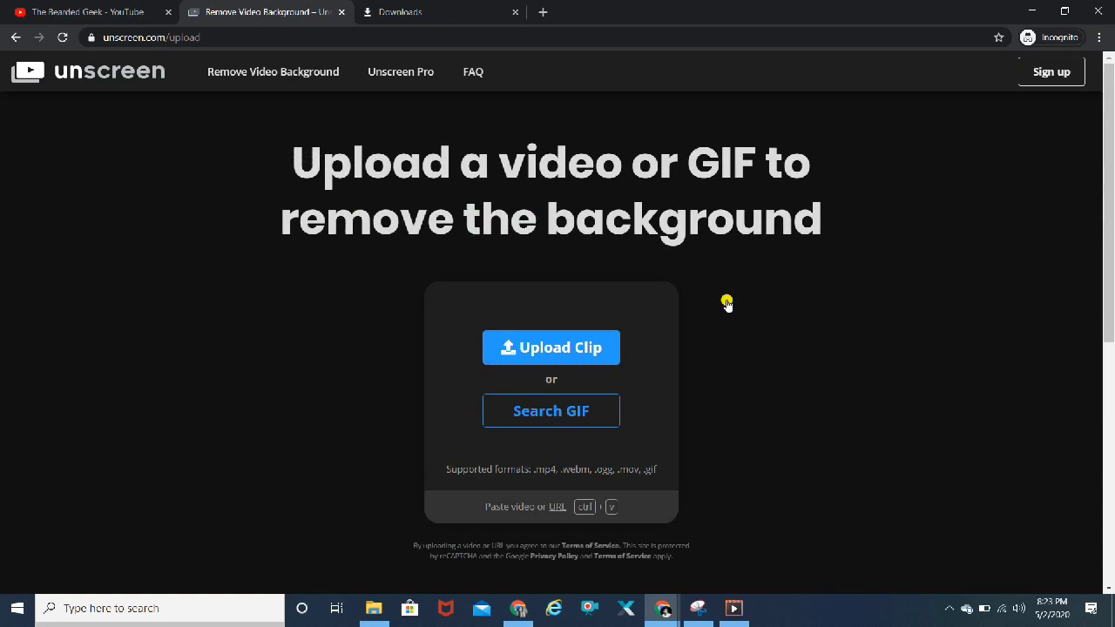
{"action": "left_click", "coordinate": [543, 352]}
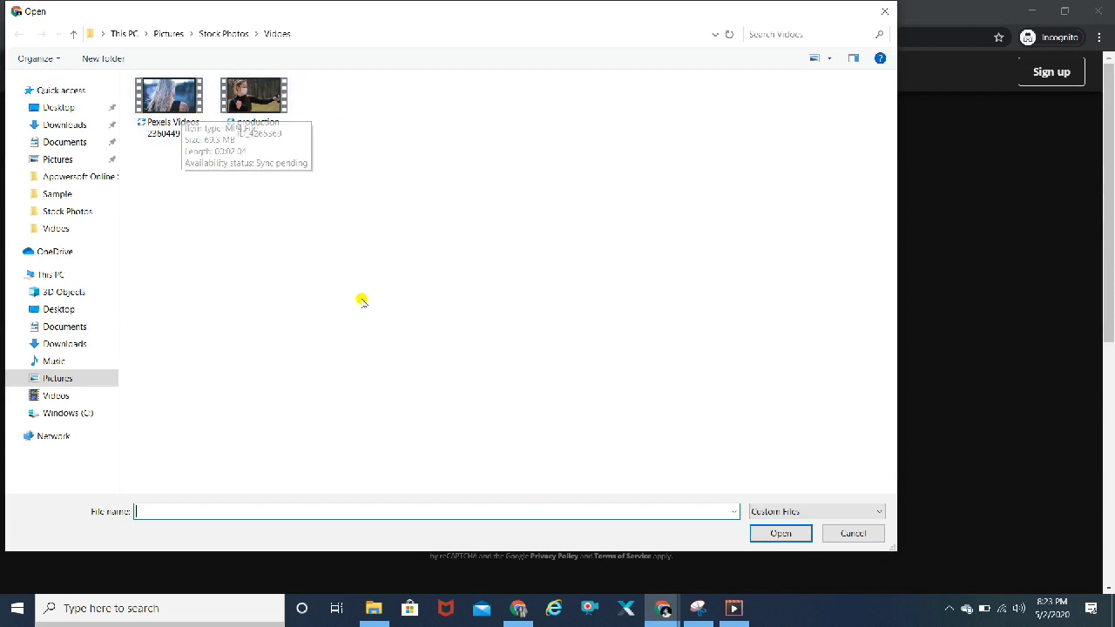
{"action": "left_click", "coordinate": [192, 127]}
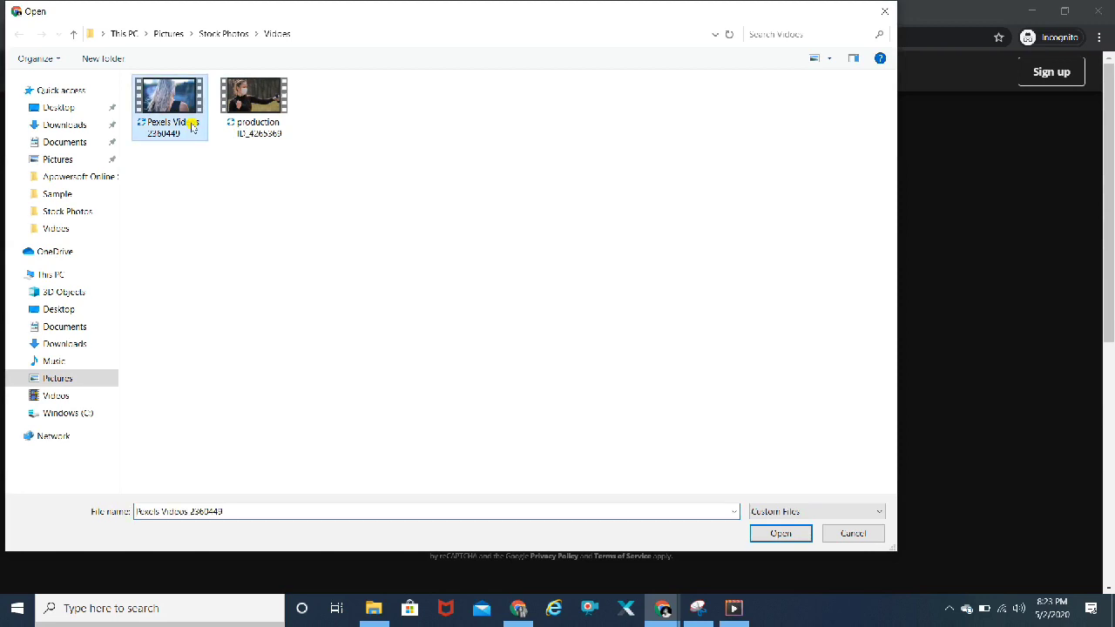
Step: Confirm the upload so unscreen processes the clip into a transparent cut-out of the woman
{"action": "left_click", "coordinate": [781, 533]}
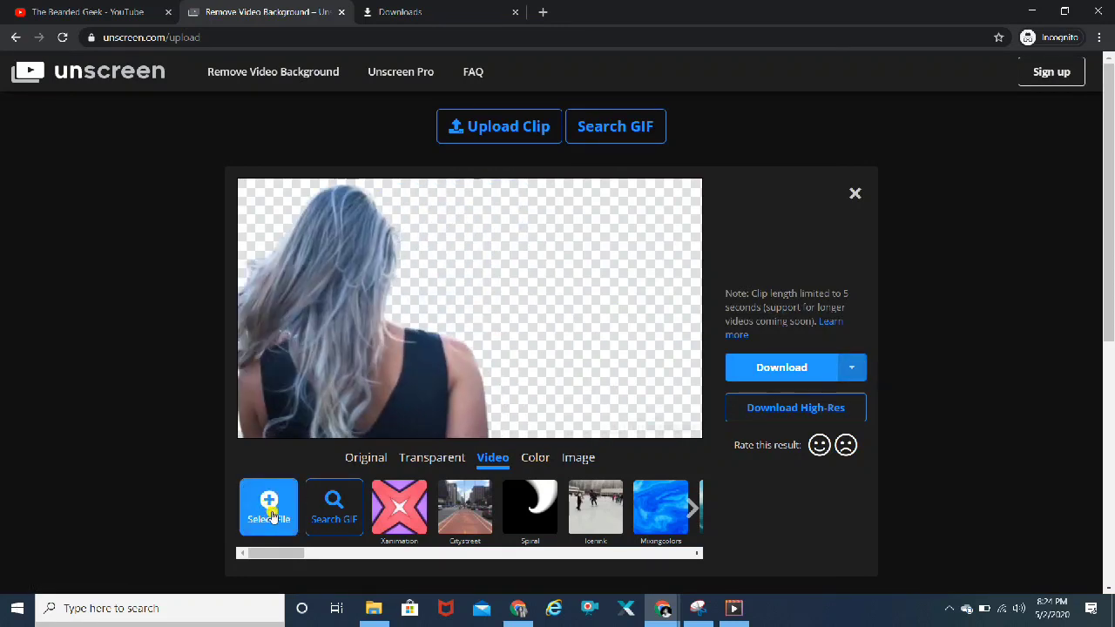
{"action": "left_click", "coordinate": [265, 516]}
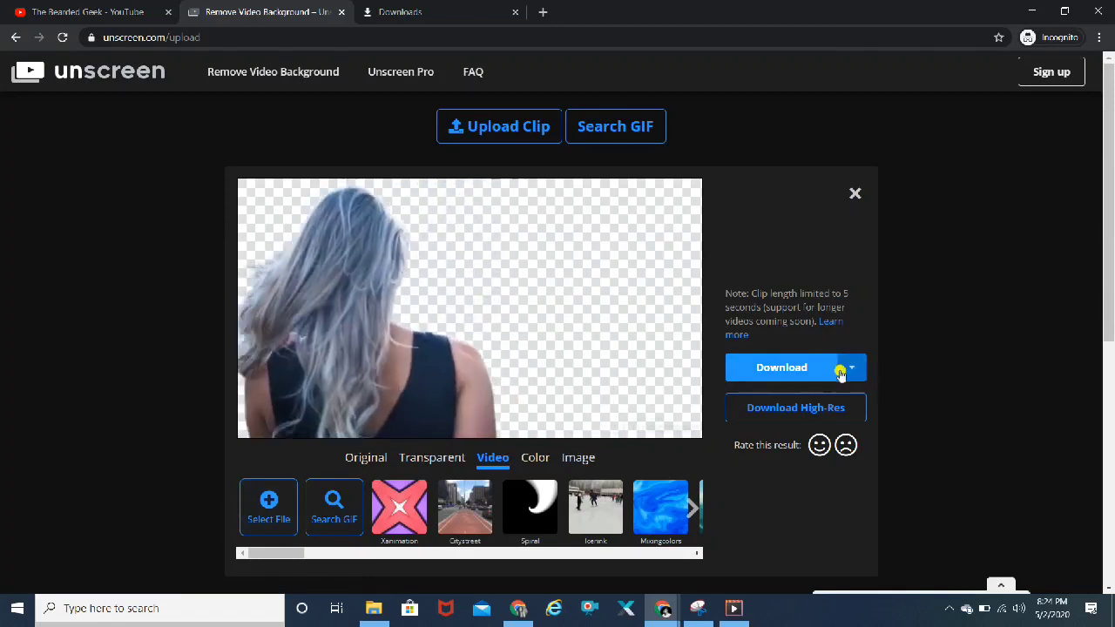
{"action": "left_click", "coordinate": [856, 369]}
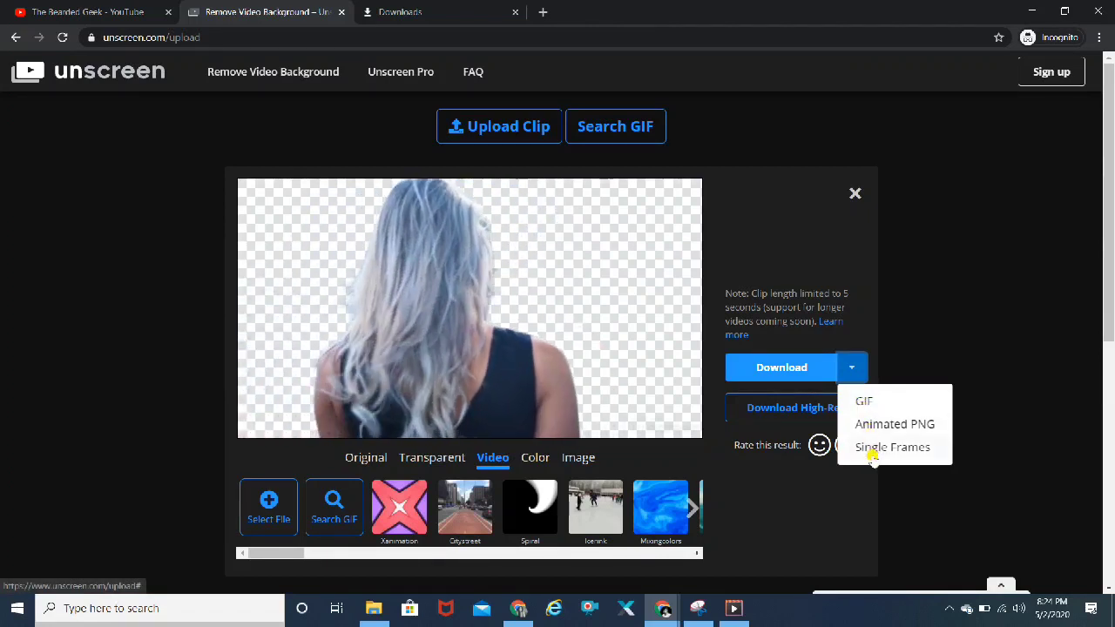
{"action": "left_click", "coordinate": [824, 501]}
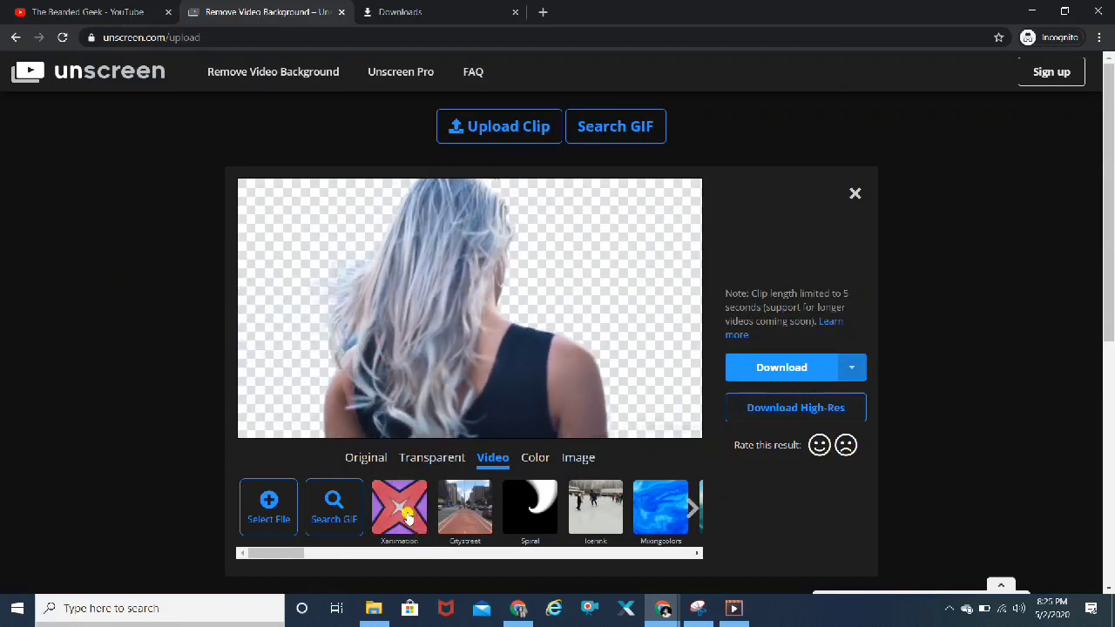
Step: Preview the cut-out over Xanimation, Citystreet, Neonkaleidoscope, Peopledancing, Bouncingberries and Trainpassing video backgrounds
{"action": "left_click", "coordinate": [406, 514]}
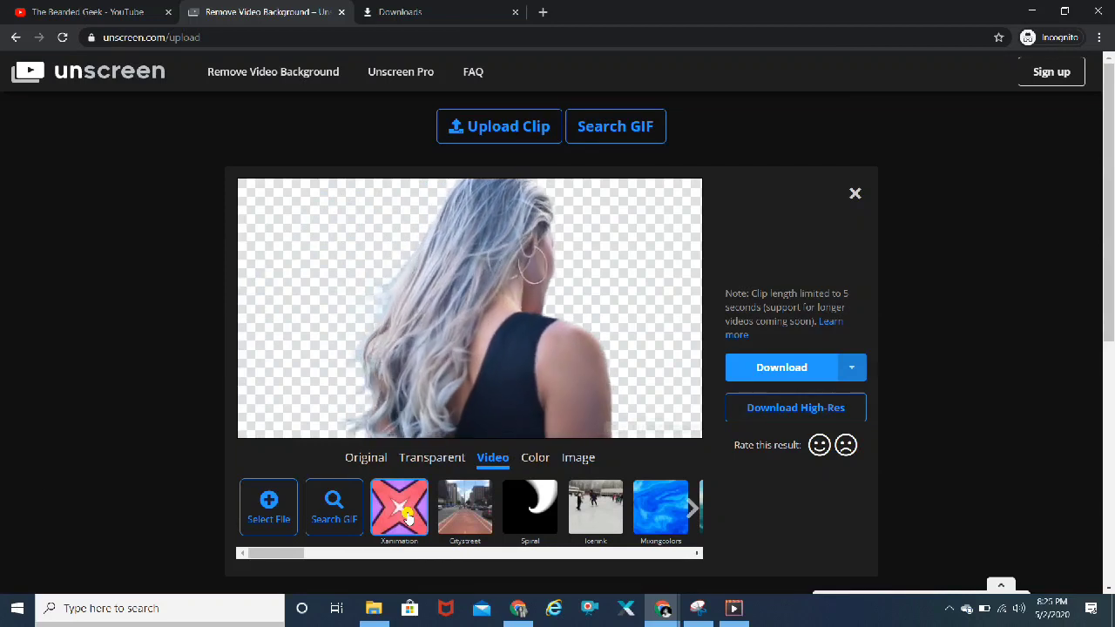
{"action": "left_click", "coordinate": [469, 517]}
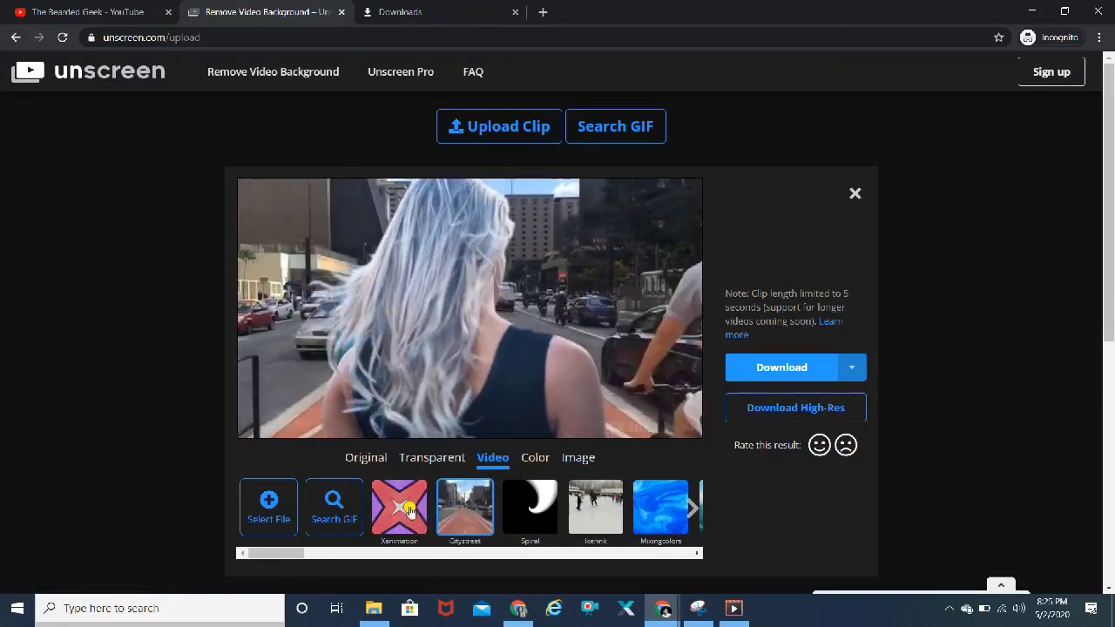
{"action": "left_click", "coordinate": [693, 508]}
{"action": "left_click", "coordinate": [696, 514]}
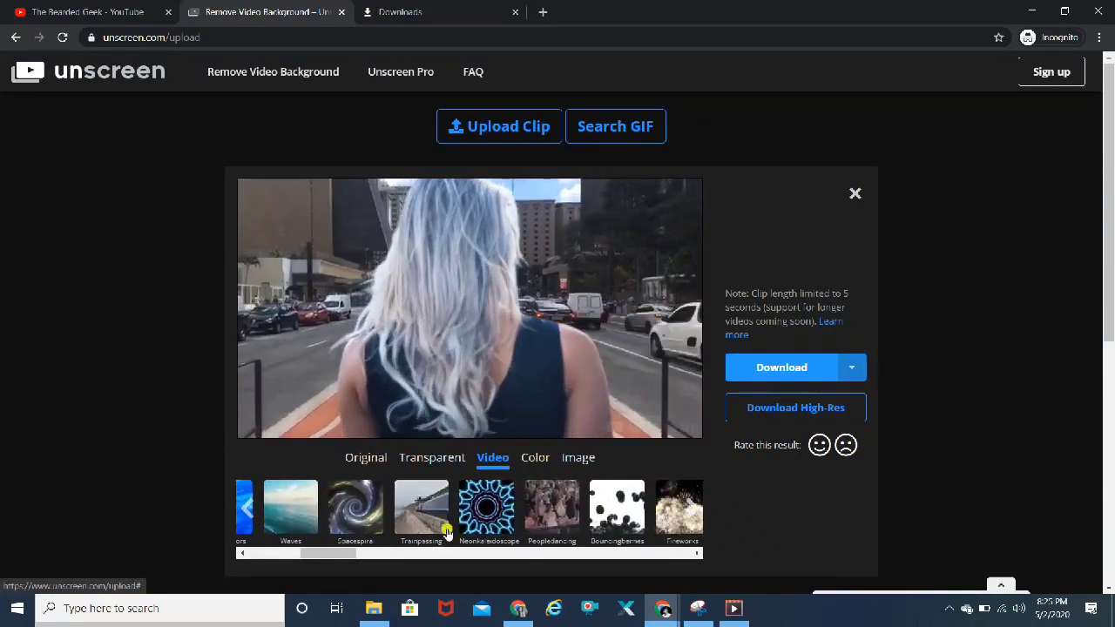
{"action": "left_click", "coordinate": [485, 511]}
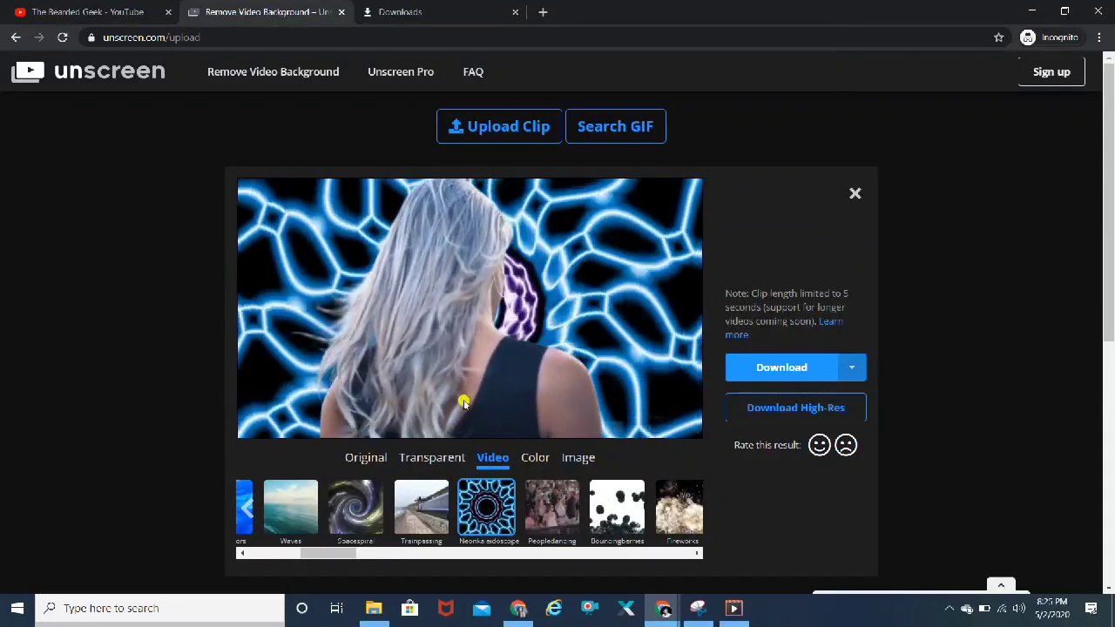
{"action": "left_click", "coordinate": [551, 508]}
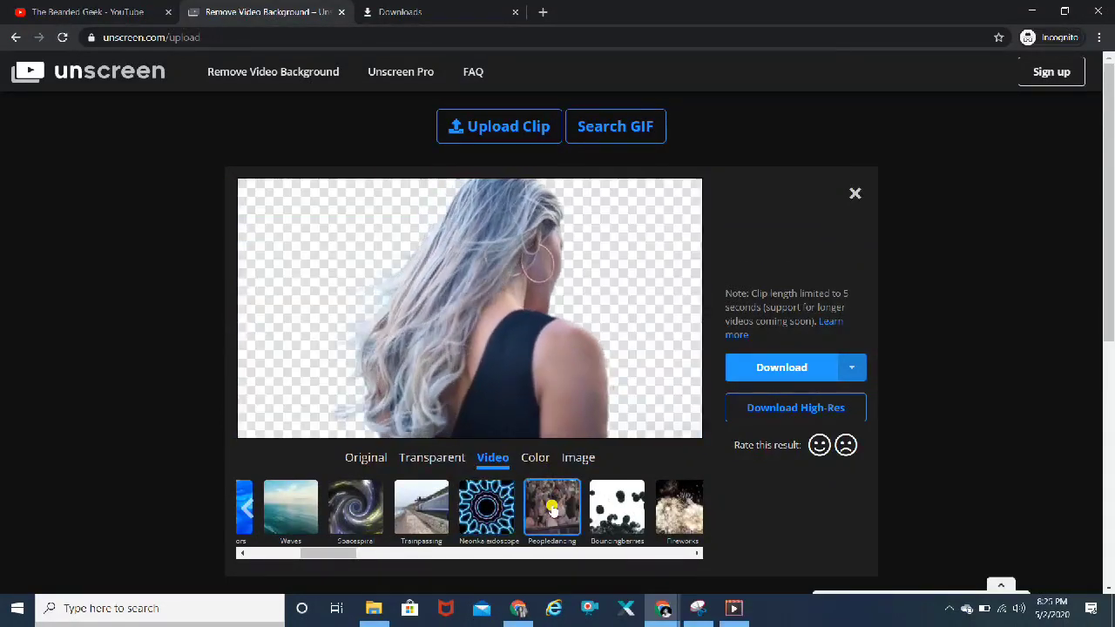
{"action": "left_click", "coordinate": [618, 505]}
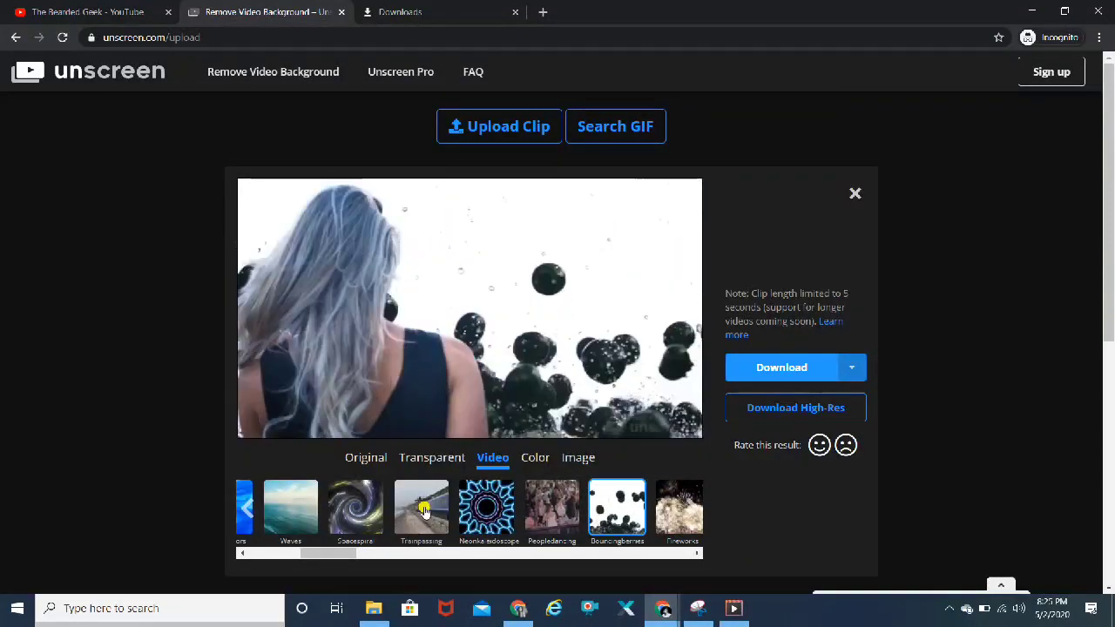
{"action": "left_click", "coordinate": [424, 508]}
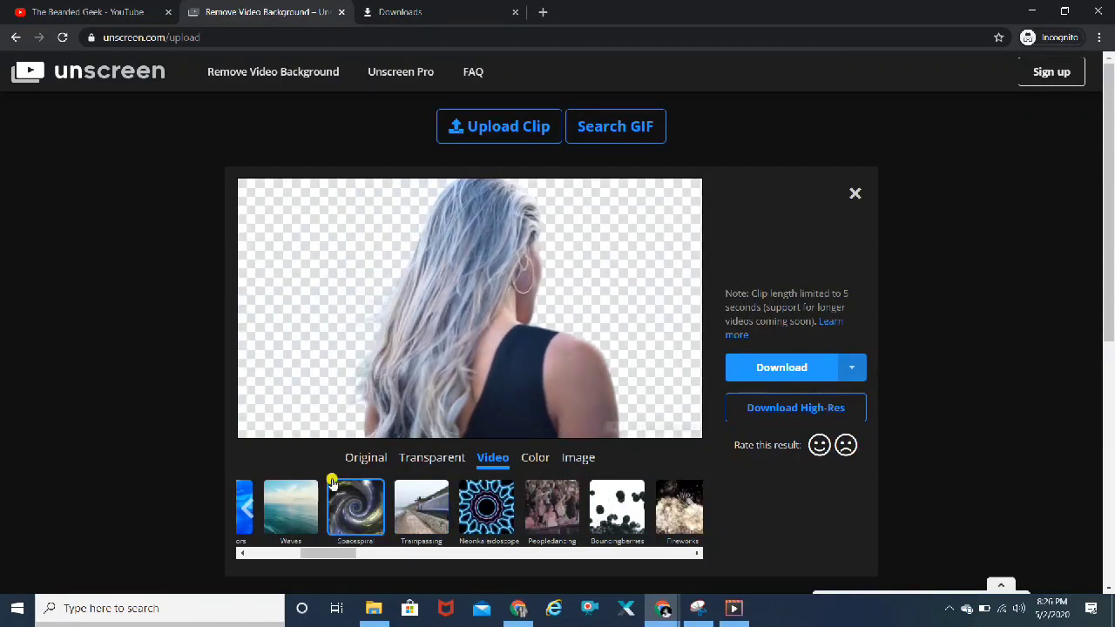
Step: Preview the cut-out over Green Screen and Purple Heart colours, then show the Image backgrounds
{"action": "left_click", "coordinate": [535, 458]}
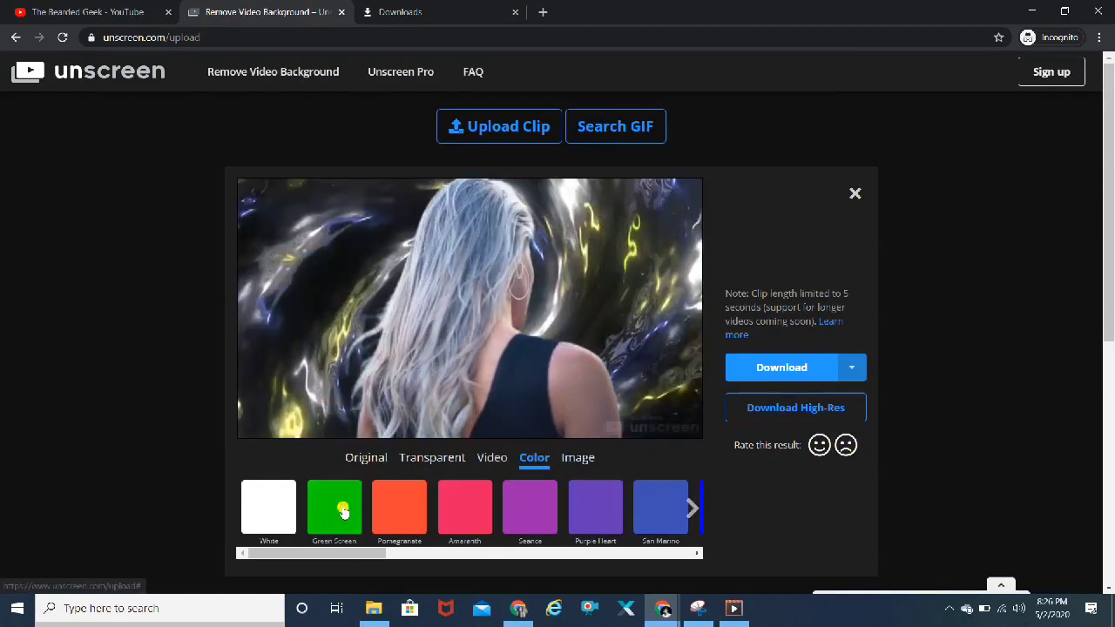
{"action": "left_click", "coordinate": [343, 509]}
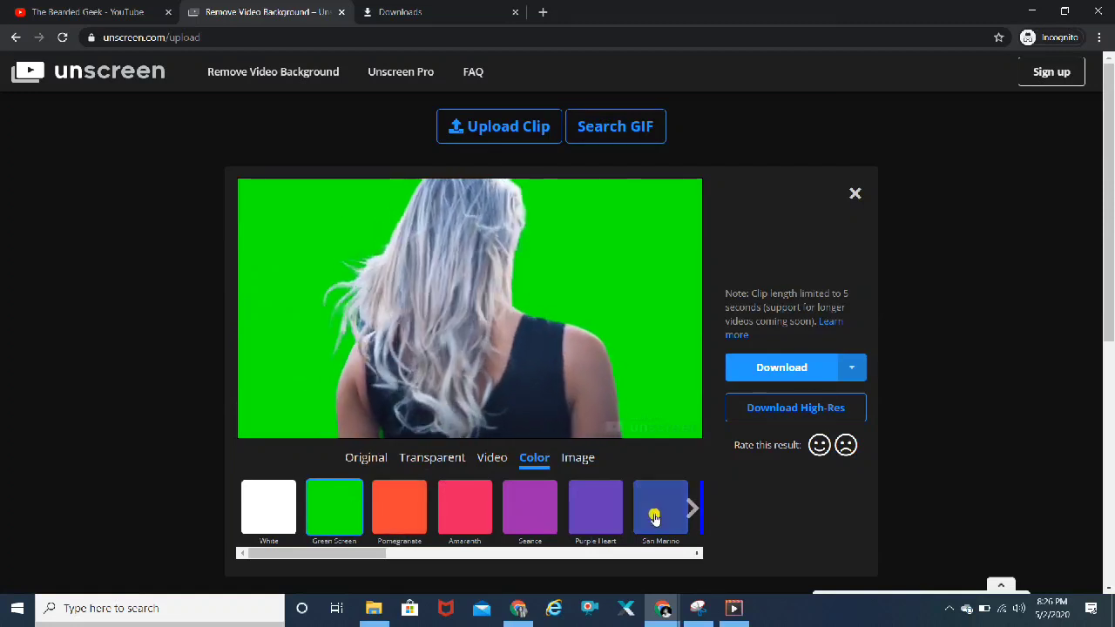
{"action": "left_click", "coordinate": [599, 516]}
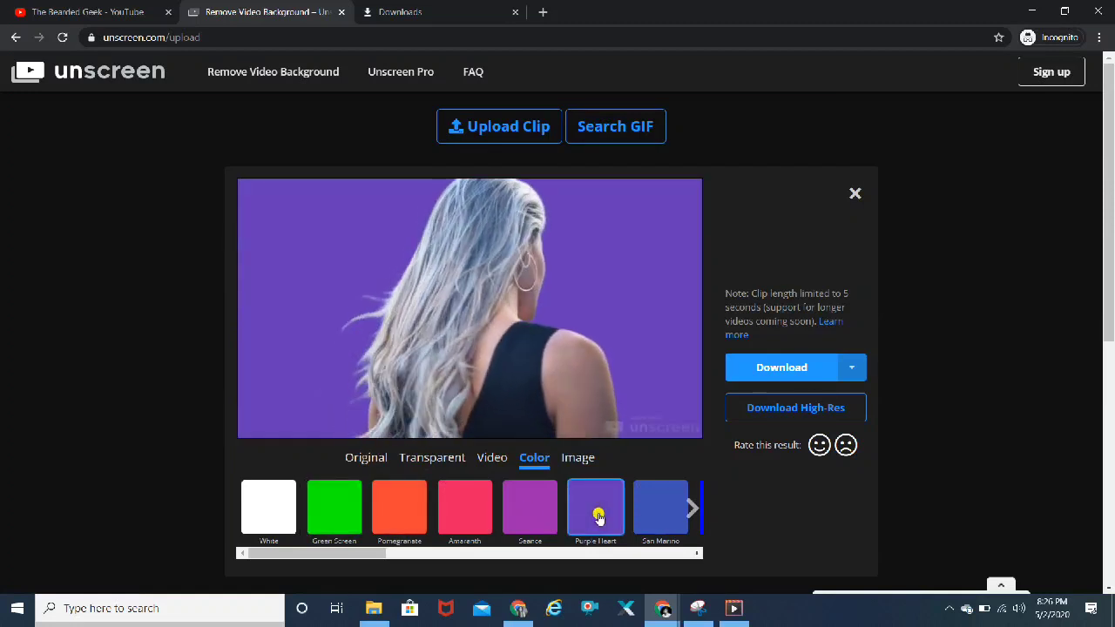
{"action": "left_click", "coordinate": [585, 459]}
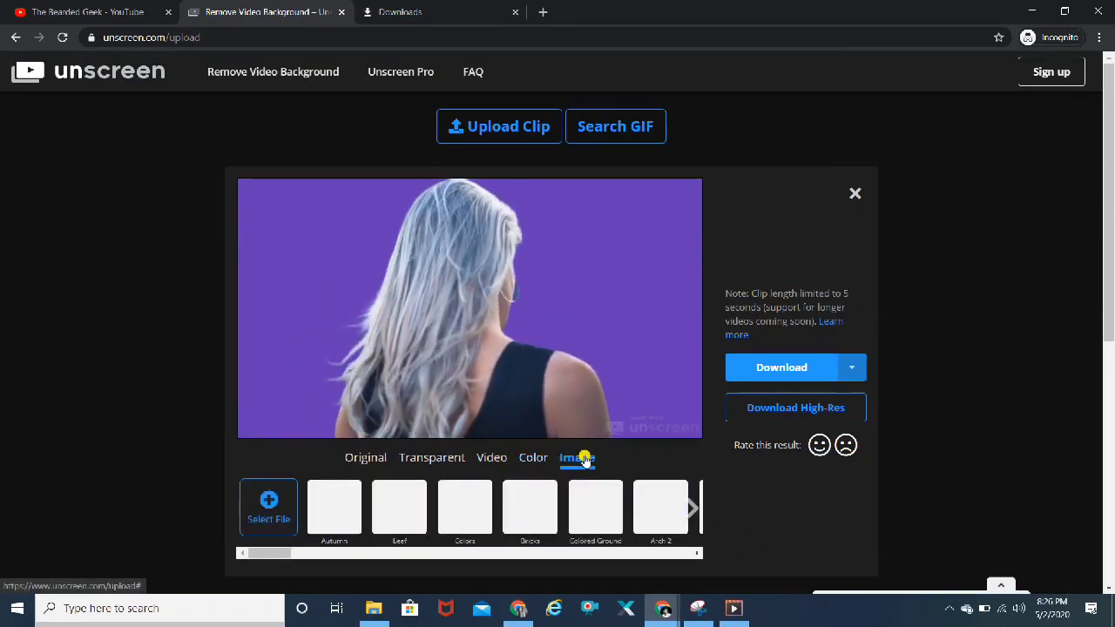
Step: Try the Leaf garden image as background, then restore the Transparent background
{"action": "left_click", "coordinate": [399, 514]}
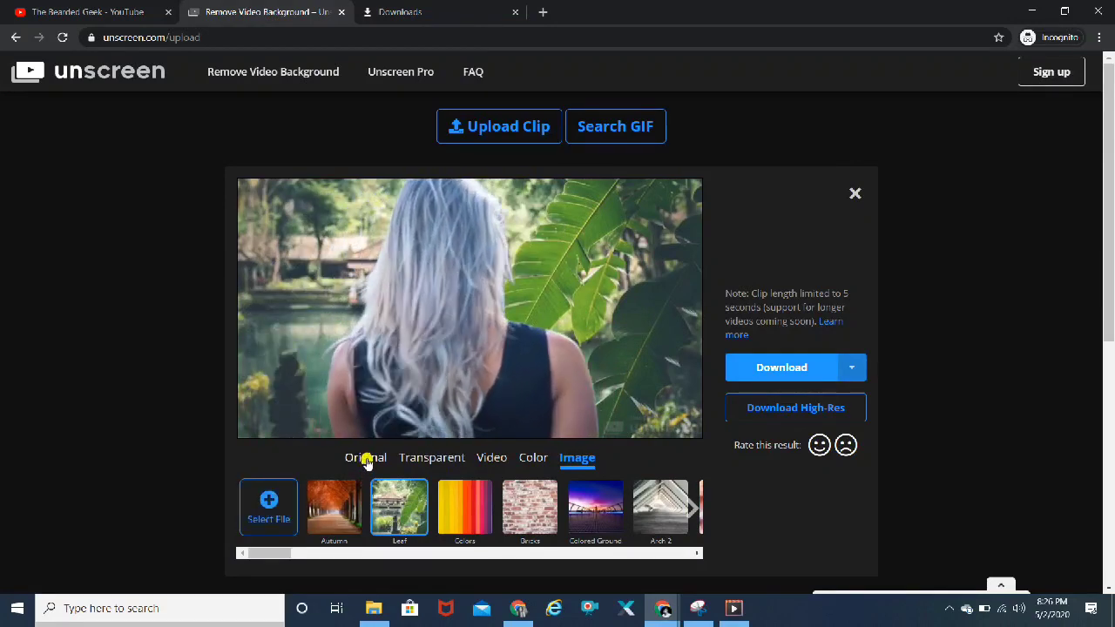
{"action": "left_click", "coordinate": [427, 460]}
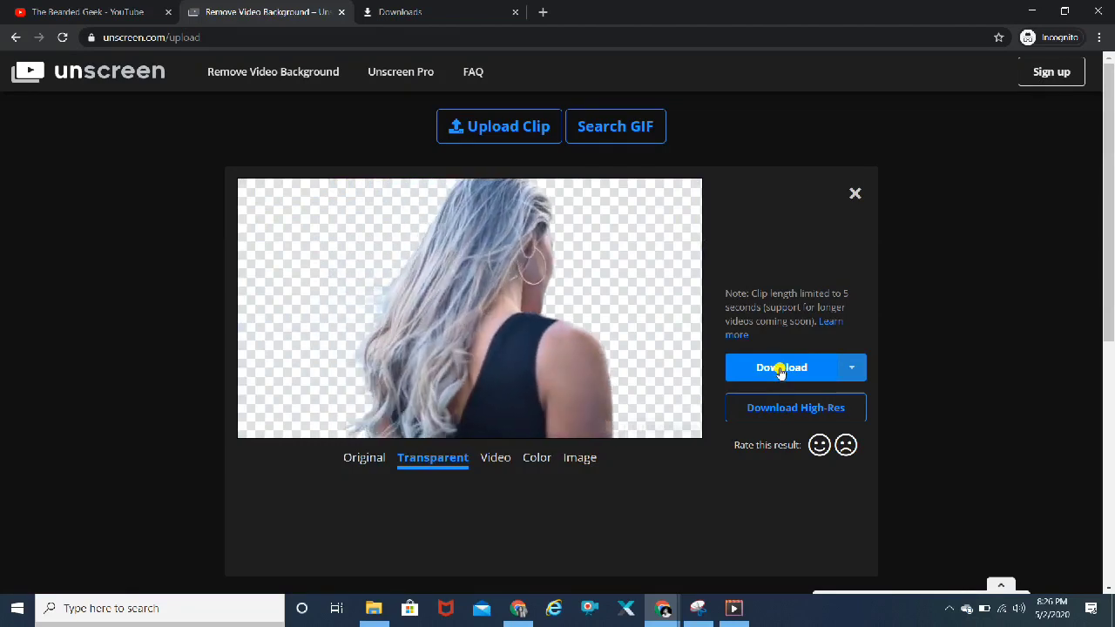
Step: Download the transparent cut-out as Pexels-Videos-2360449-unscreen.gif
{"action": "left_click", "coordinate": [781, 368]}
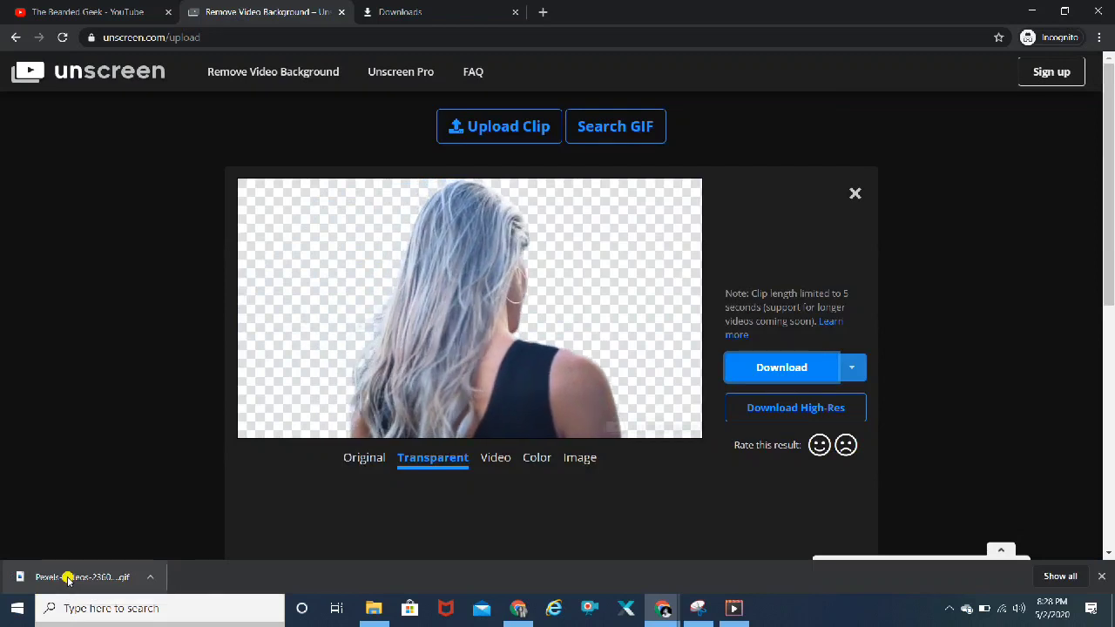
Step: View the downloaded GIF of the cut-out woman in Photos from Chrome's download bar
{"action": "left_click", "coordinate": [67, 578]}
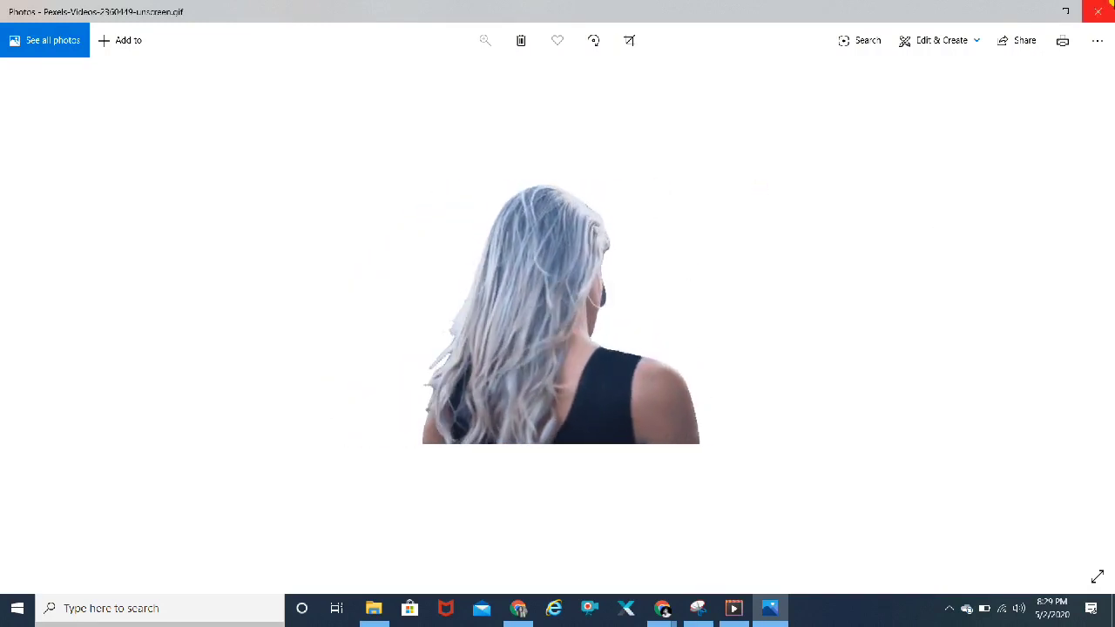
Step: Close Photos to return to unscreen's transparent clip preview in Chrome
{"action": "left_click", "coordinate": [1103, 11]}
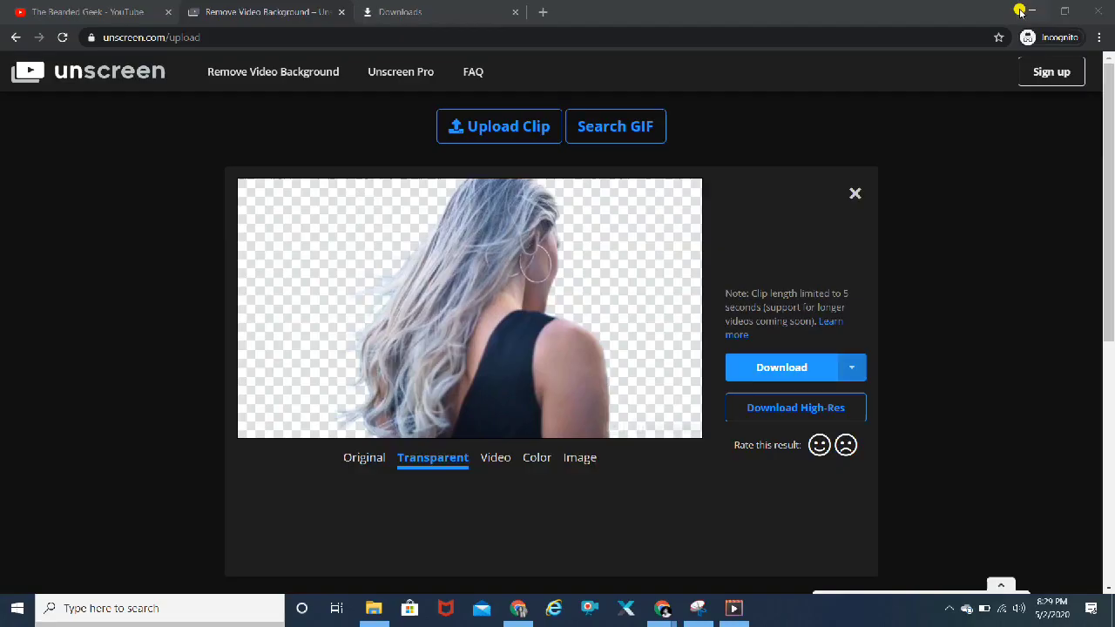